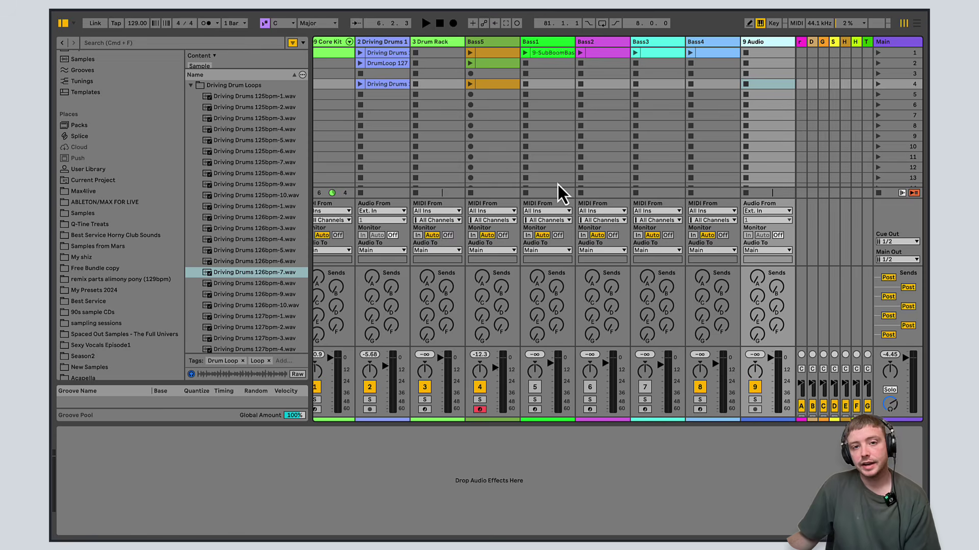
Look over the Bass5 device chain and examine the first-slot clips on the Bass4, Bass3, Bass2, Bass1 and Bass5 tracks.
left_click(491, 42)
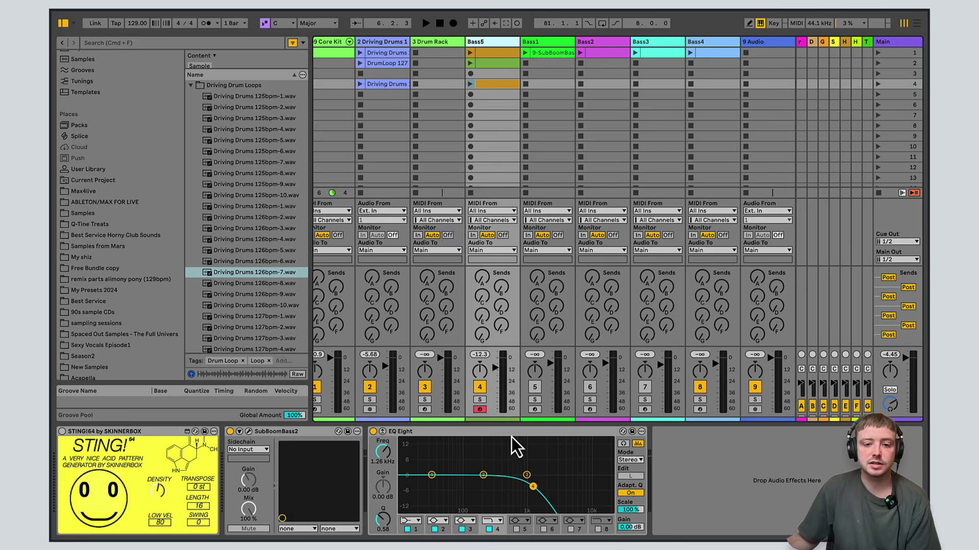
scroll(465, 418, "left", 2)
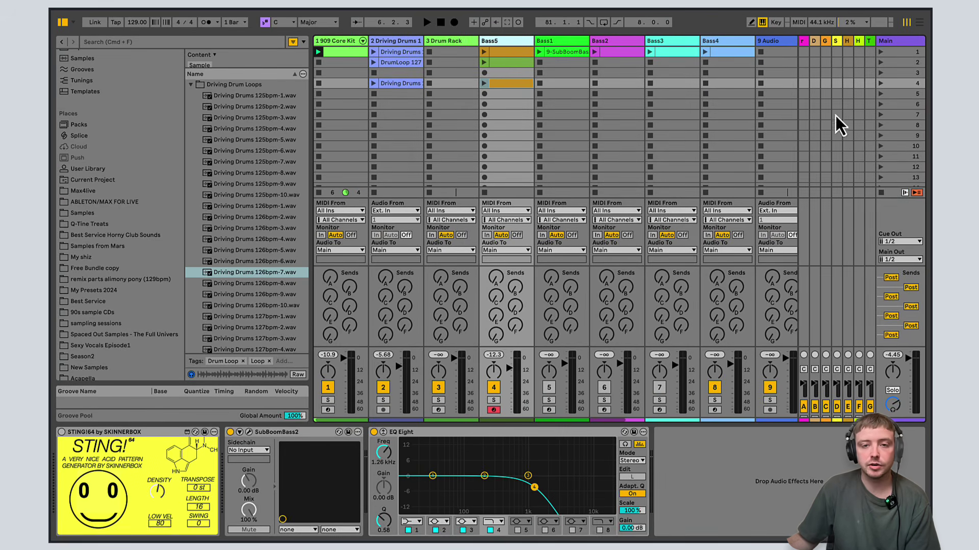
left_click(730, 54)
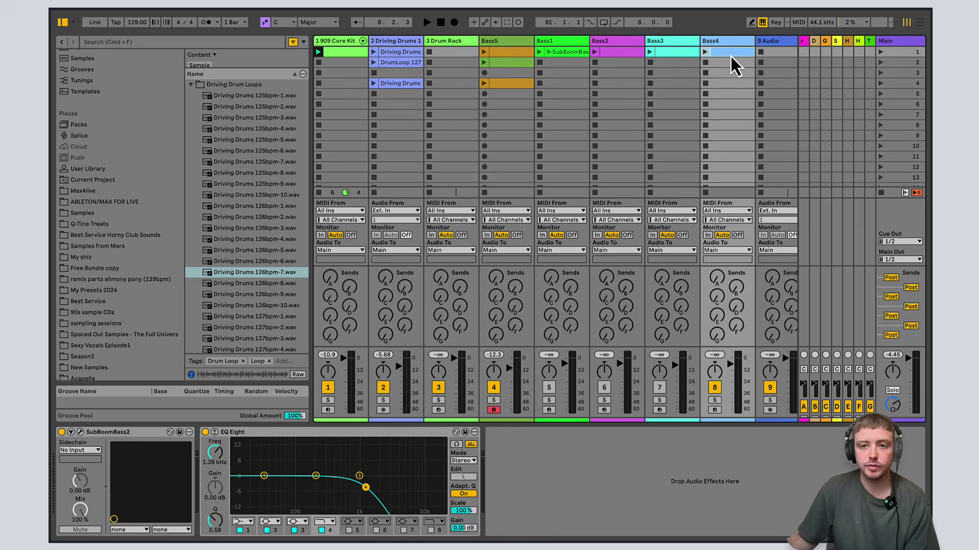
left_click(680, 53)
left_click(605, 53)
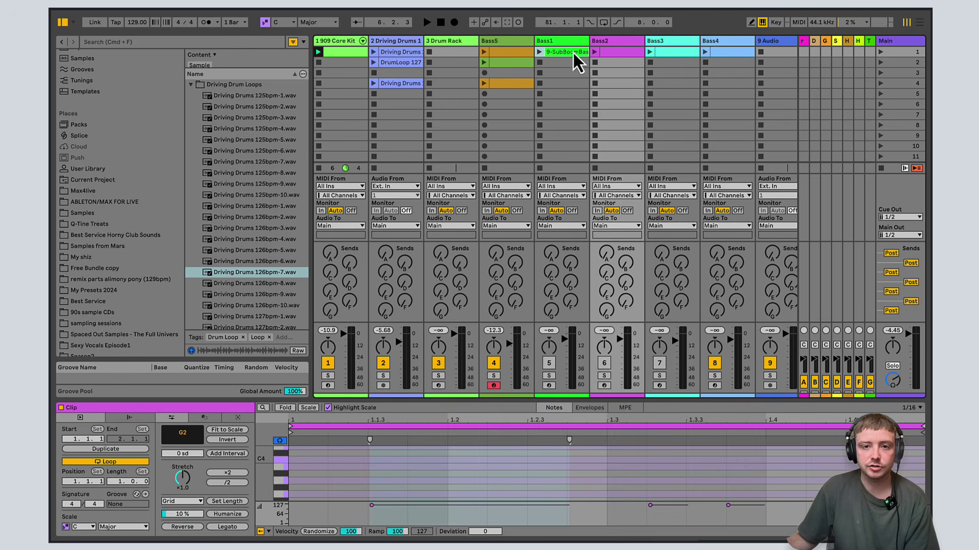
left_click(574, 53)
left_click(509, 54)
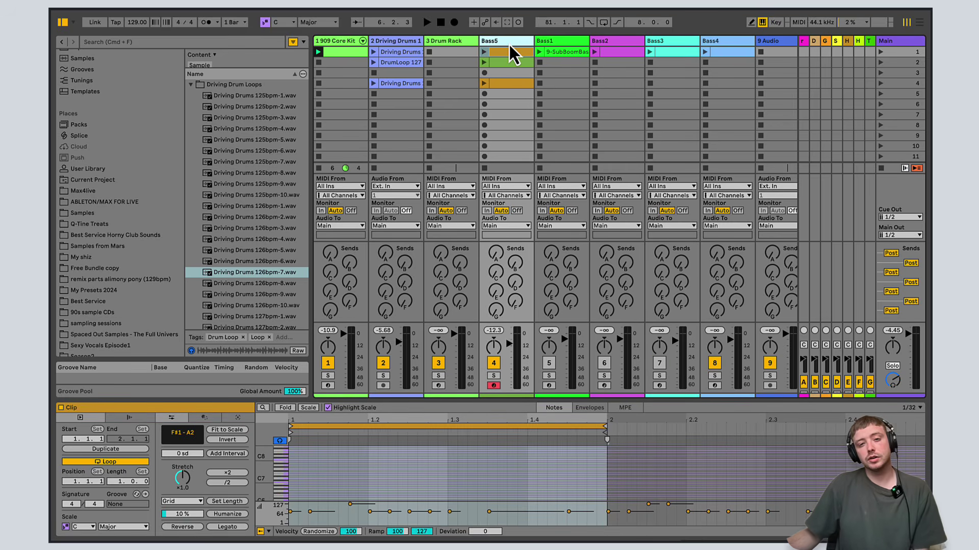
left_click(509, 44)
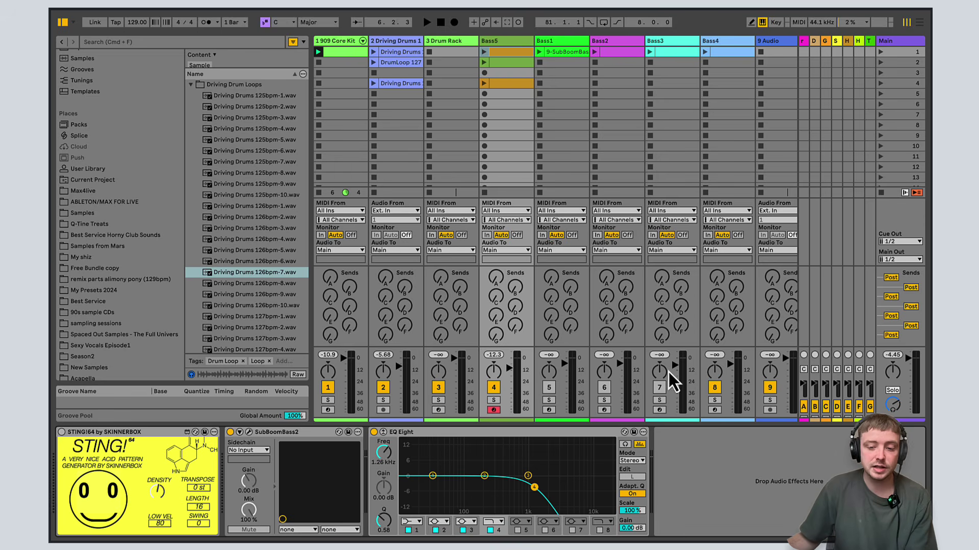
left_click_drag(726, 428, 749, 364)
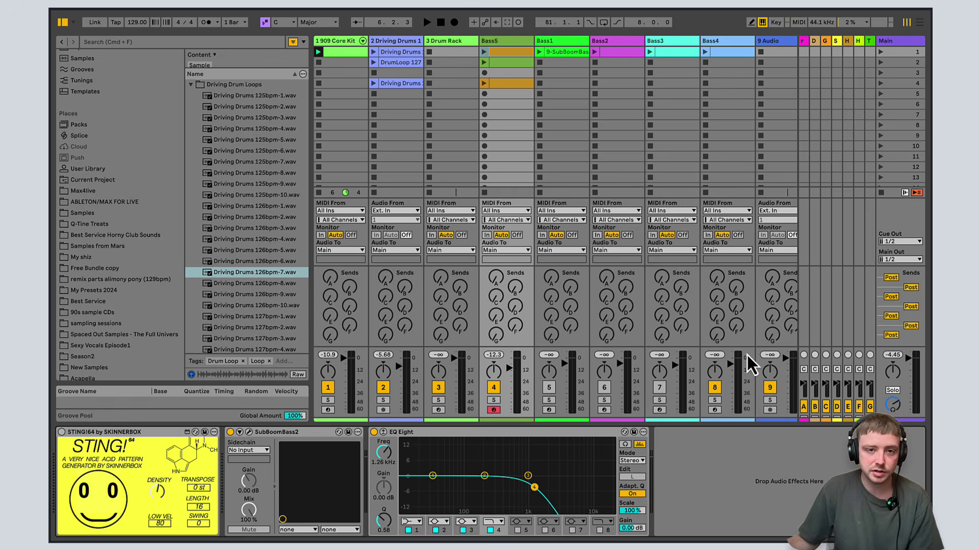
Review the instruments and effects on the 909 Core Kit, Bass5, Bass1, Bass2, Bass3 and Bass4 tracks.
left_click(340, 42)
left_click(500, 51)
left_click(573, 46)
left_click(624, 45)
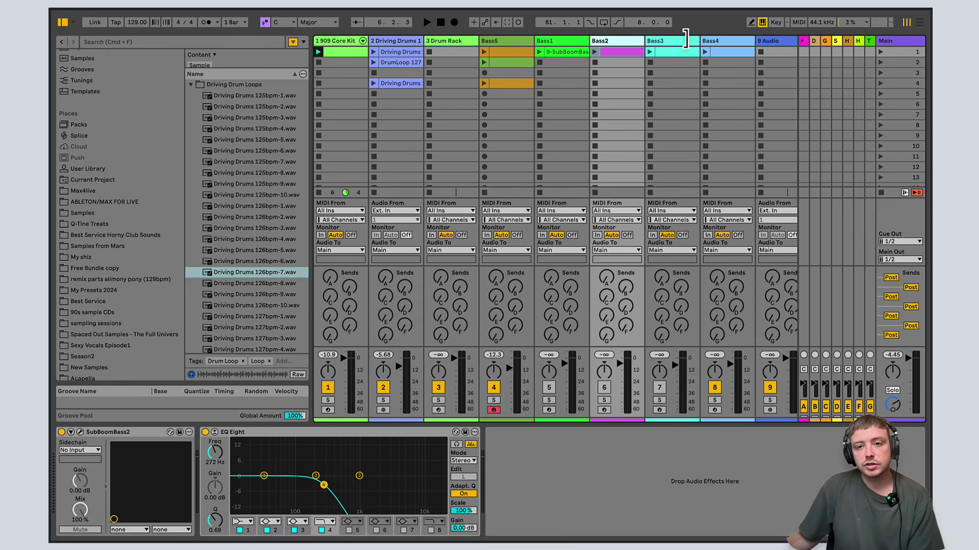
left_click(672, 42)
left_click(747, 51)
left_click(344, 50)
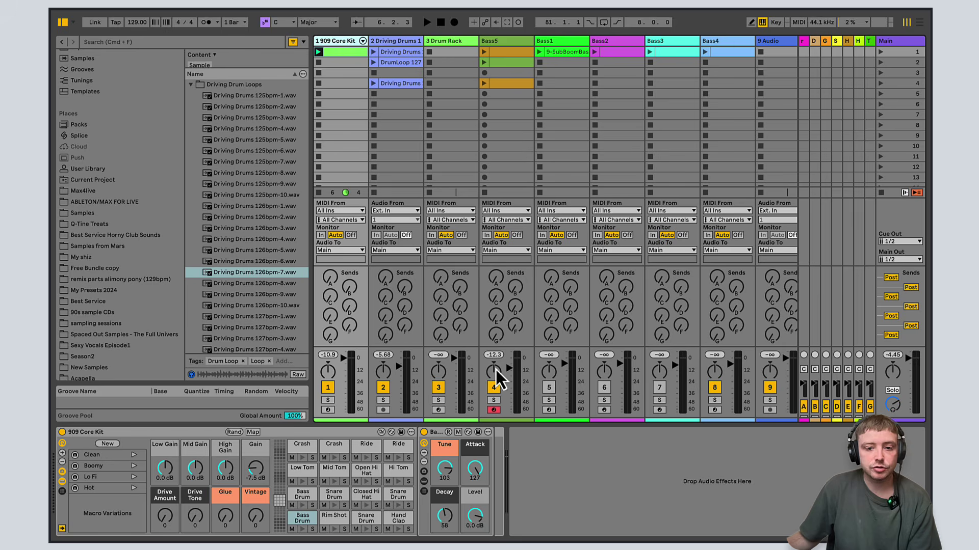
Deactivate the Bass5 track, listen briefly to the 909 Core Kit clip alone, and select the DrumLoop 127 clip.
left_click(494, 387)
key("space")
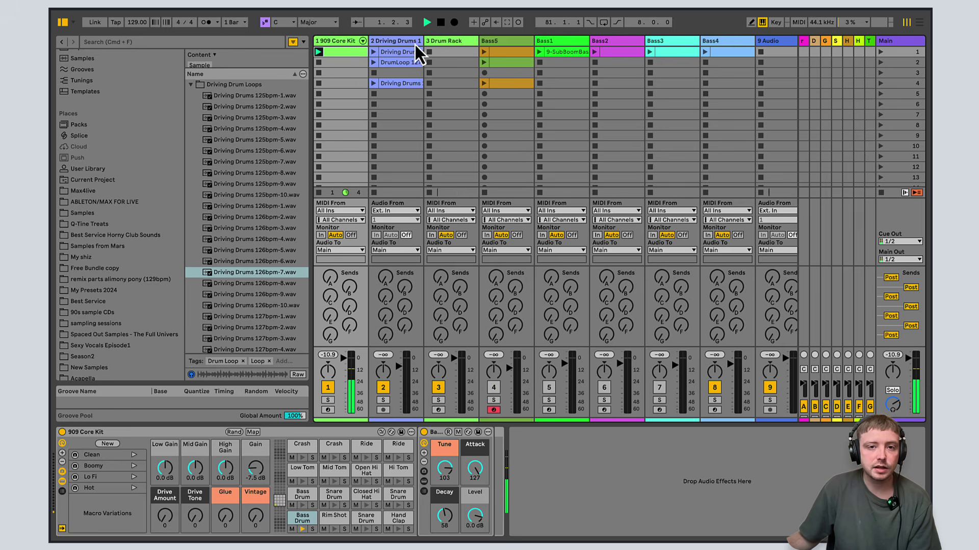
left_click(403, 61)
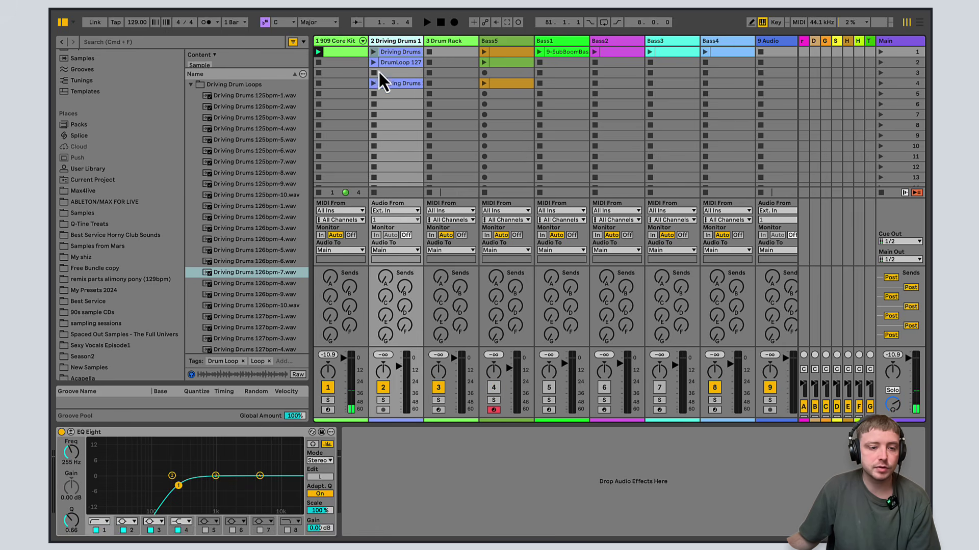
left_click_drag(184, 182, 175, 182)
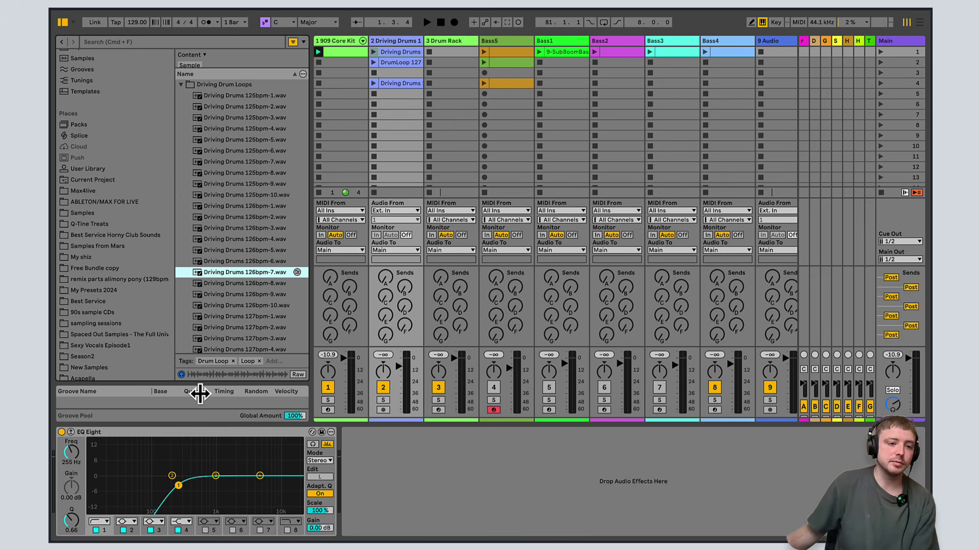
left_click(405, 59)
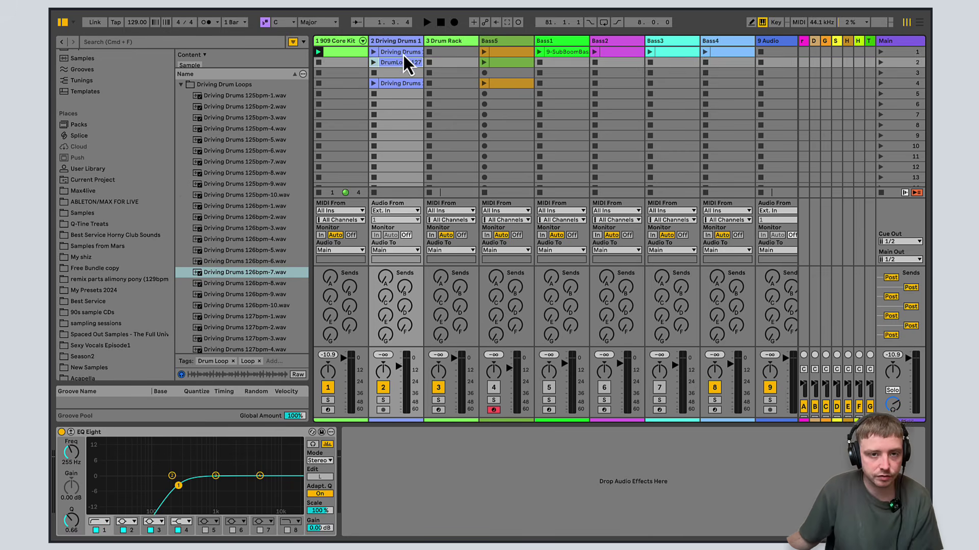
Audition the three clips on the Driving Drums track one after another over the 909 kick, and stop playback.
left_click(402, 53)
left_click(371, 51)
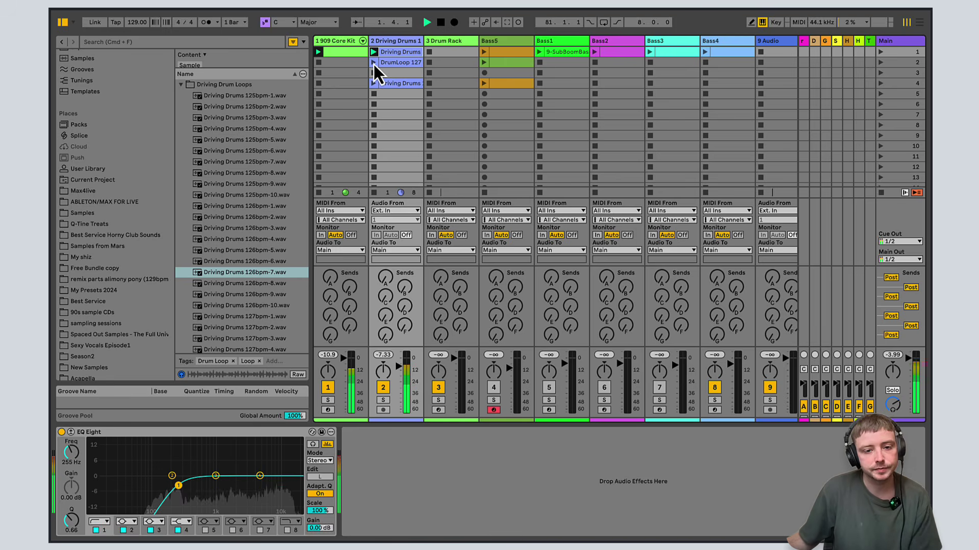
left_click(373, 62)
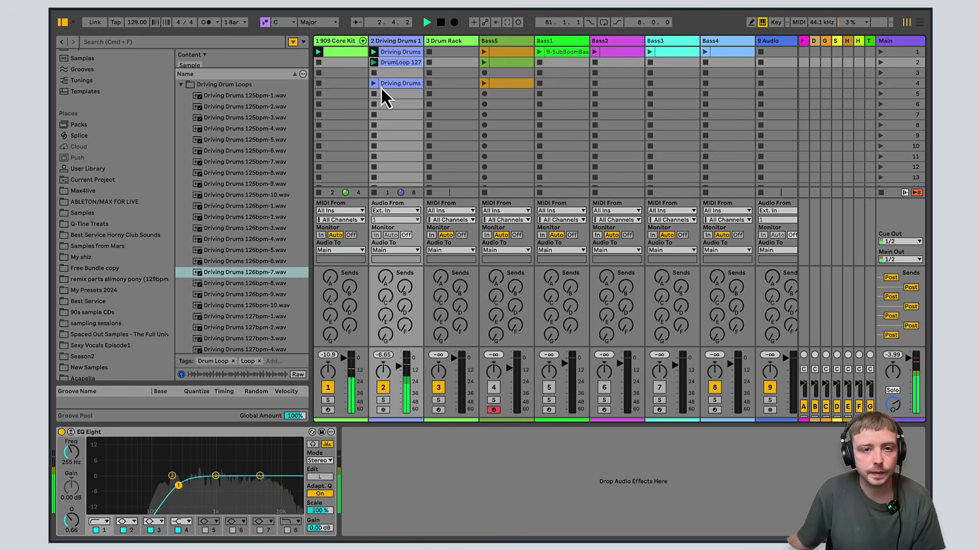
left_click(374, 84)
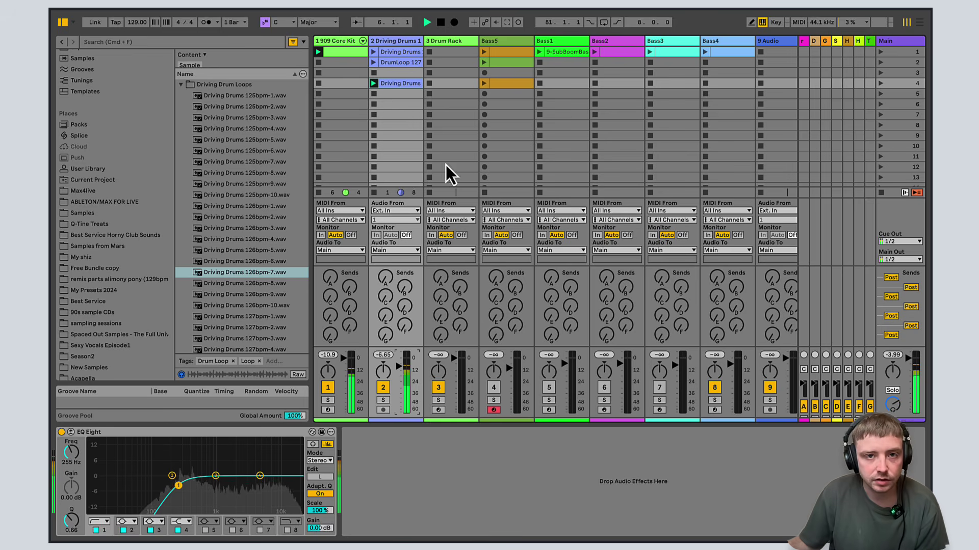
left_click(441, 23)
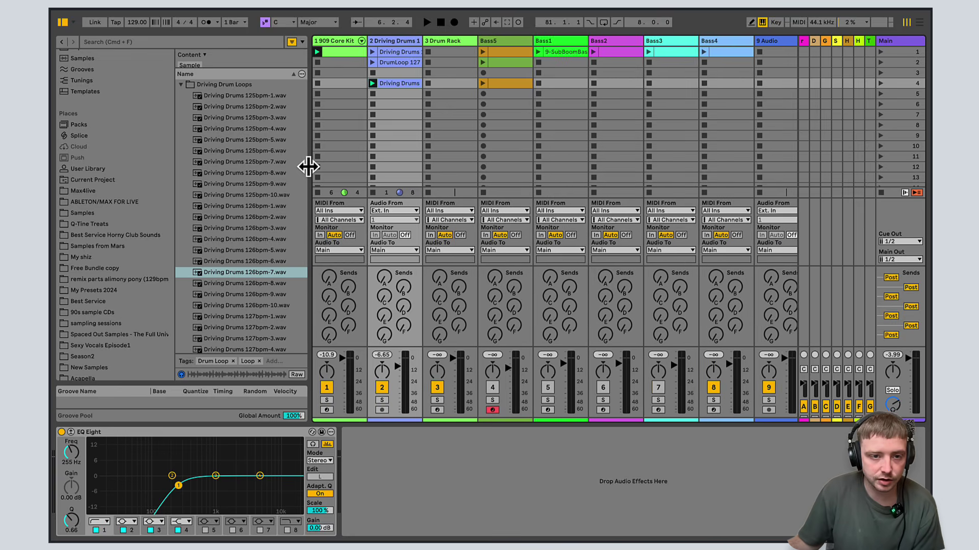
Launch the first Driving Drums clip together with the first Bass5 clip, and reactivate the Bass5 track.
left_click(497, 44)
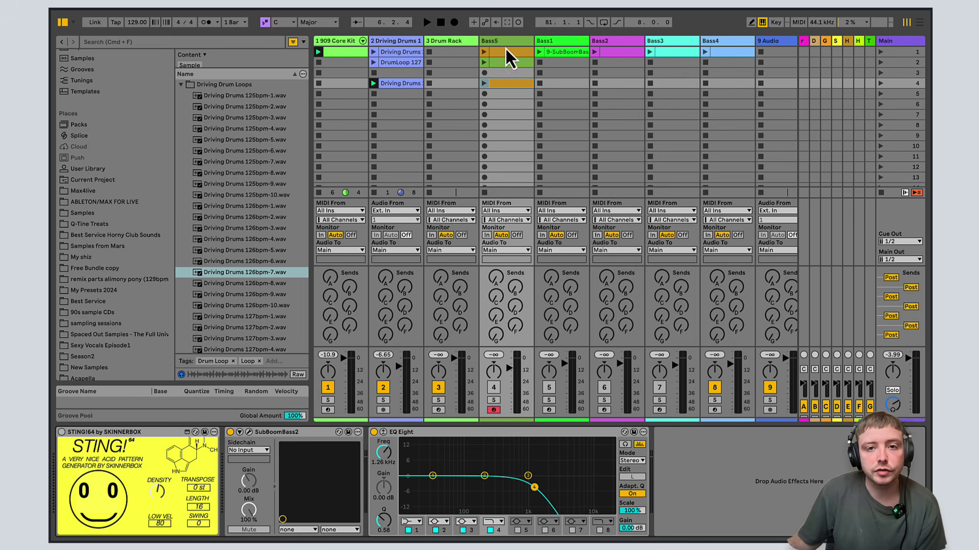
left_click(555, 41)
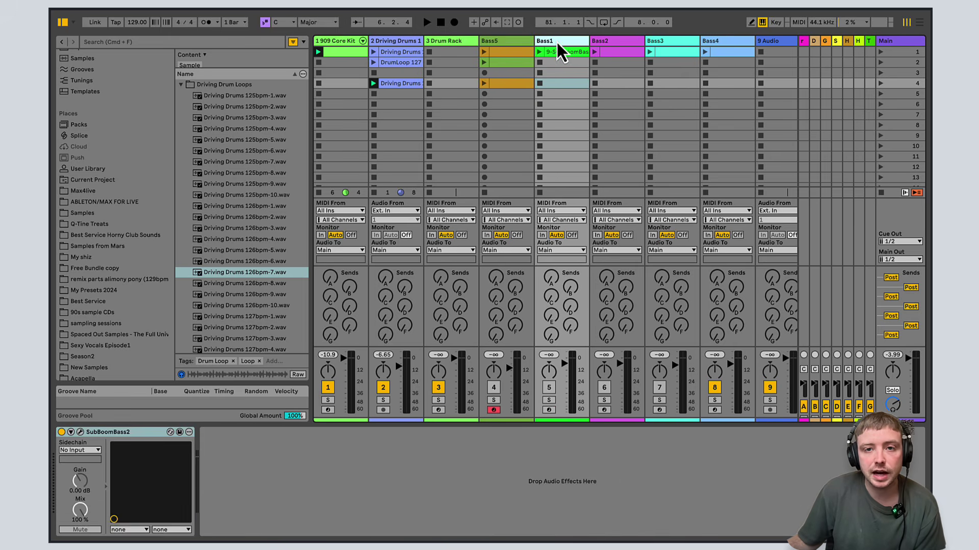
left_click(488, 55)
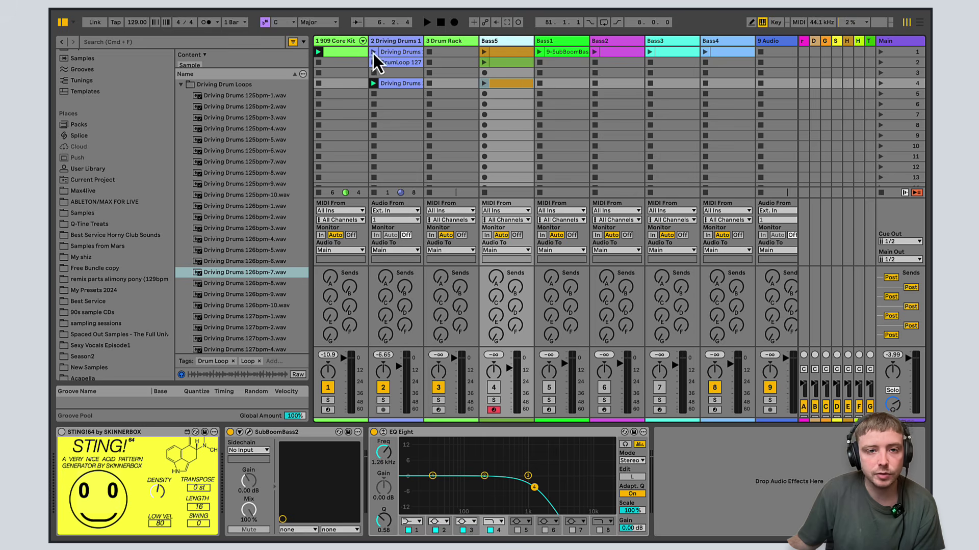
left_click(373, 52)
left_click(484, 52)
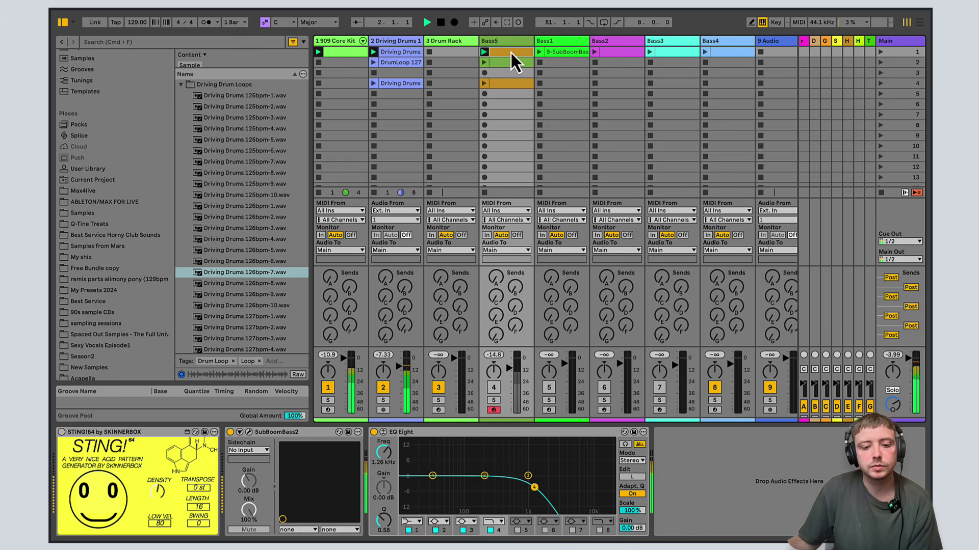
left_click(494, 388)
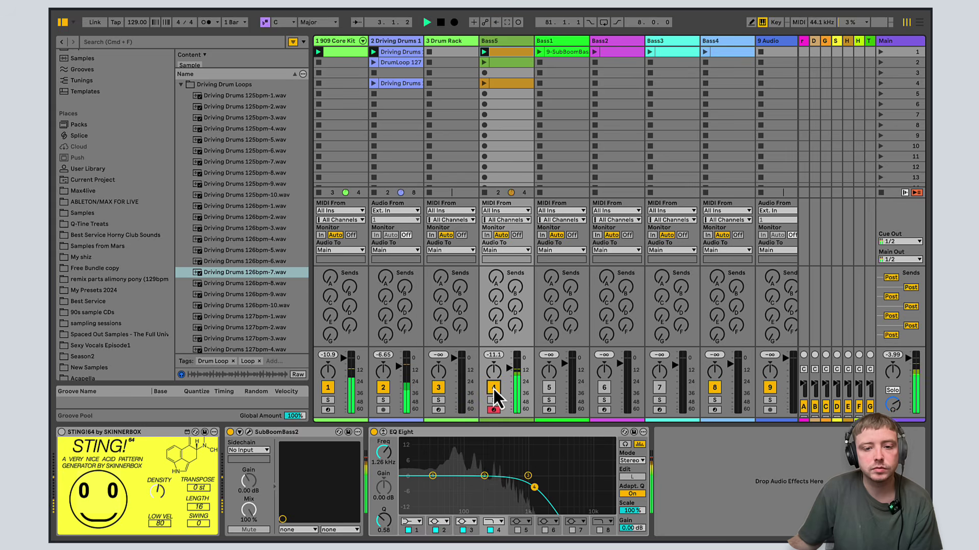
Examine the notes of the first Bass5 clip in an enlarged piano roll, and listen to it with the drums.
double_click(516, 52)
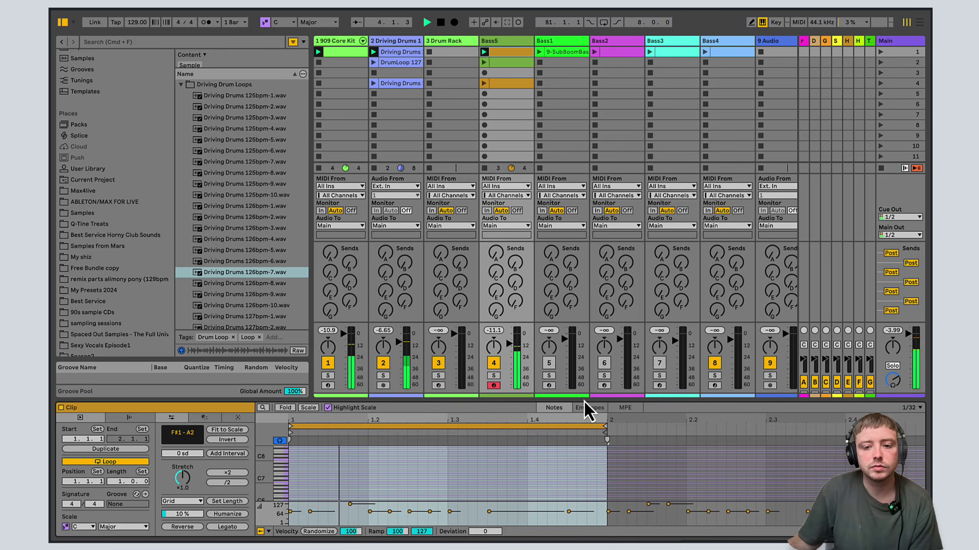
left_click_drag(586, 404, 597, 287)
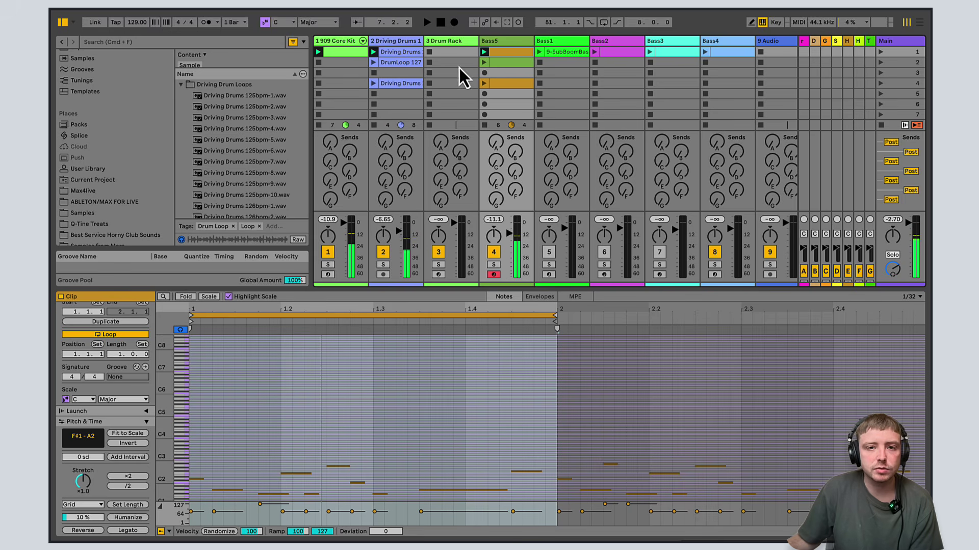
left_click_drag(591, 288, 592, 206)
left_click_drag(170, 337, 173, 354)
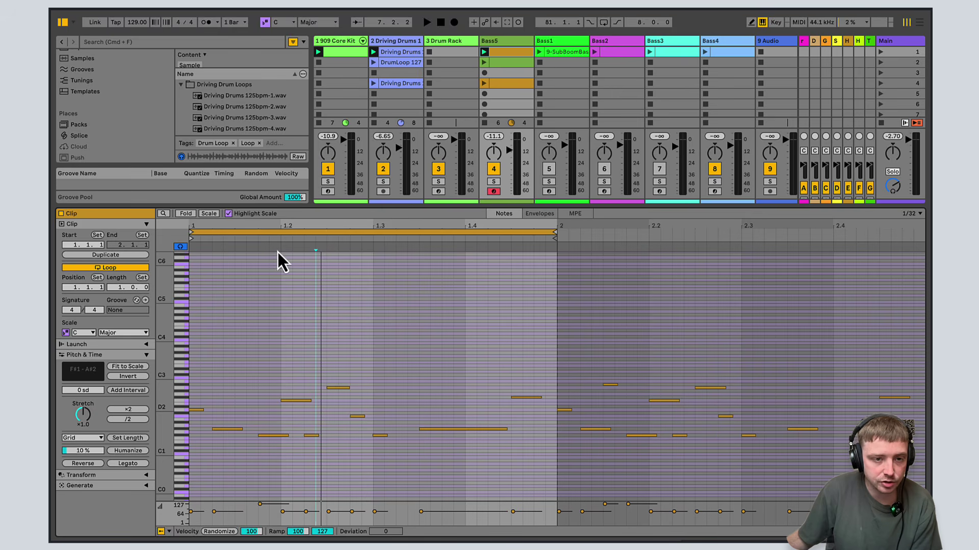
left_click_drag(292, 225, 293, 225)
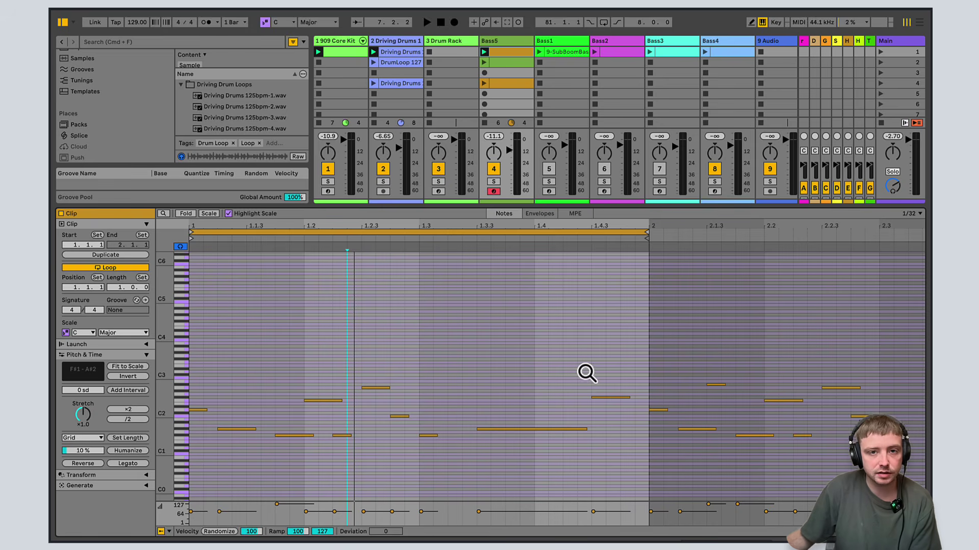
left_click(484, 52)
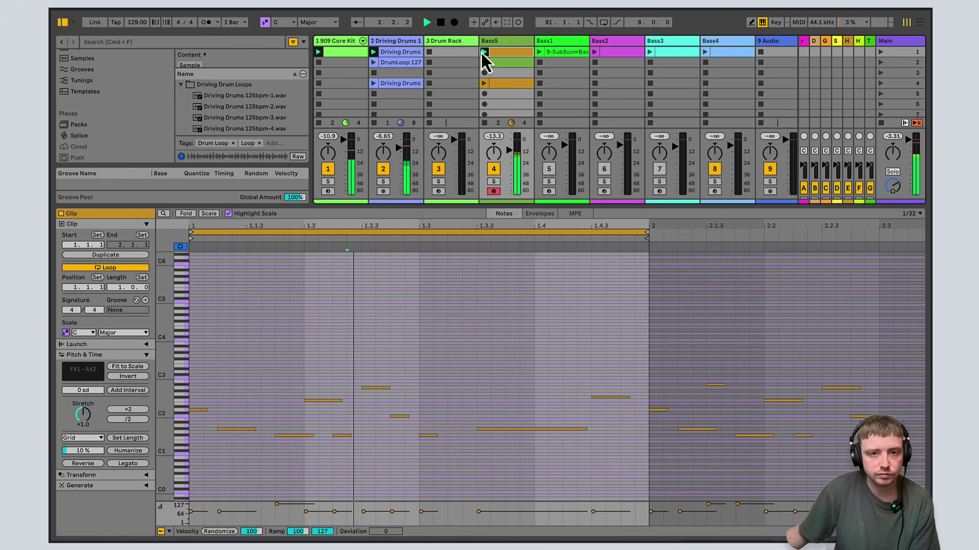
left_click(439, 25)
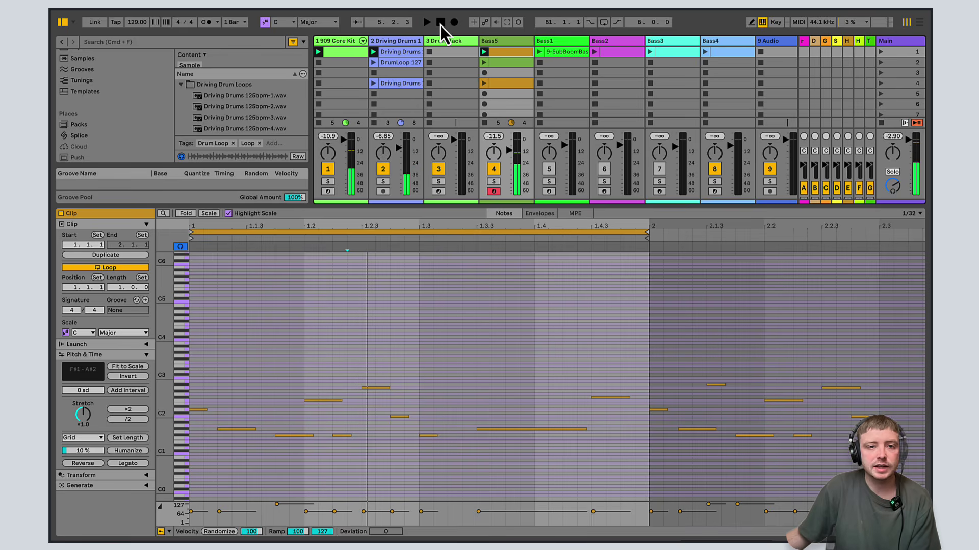
Open the 9-SubBoomBass2 clip on Bass1 with the mixer kept in view, and stop the running Bass5 clip.
left_click(562, 51)
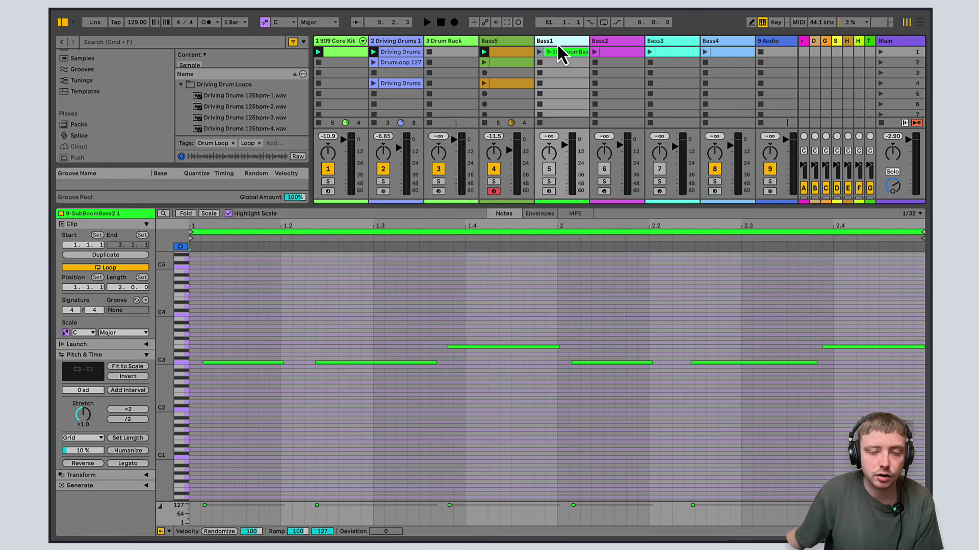
left_click_drag(553, 205, 575, 240)
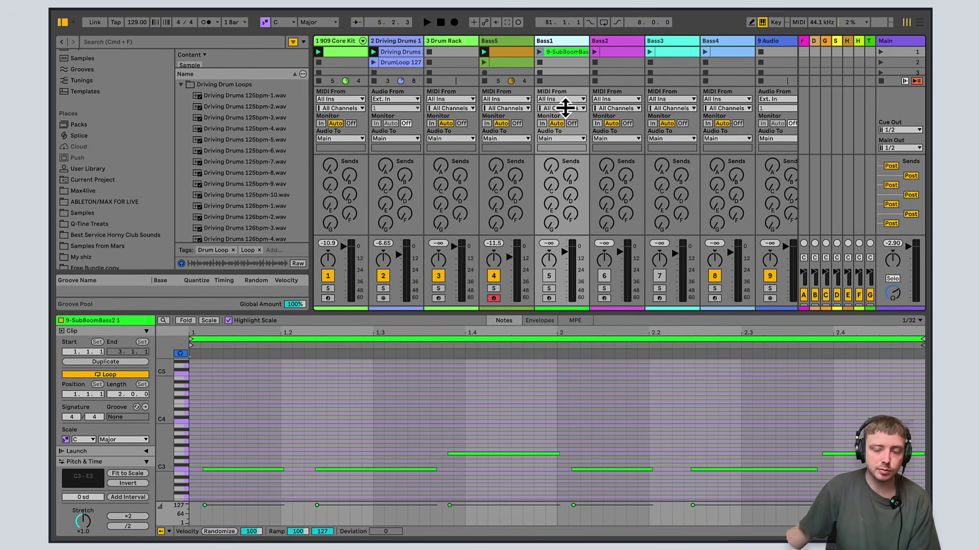
left_click_drag(542, 93, 627, 328)
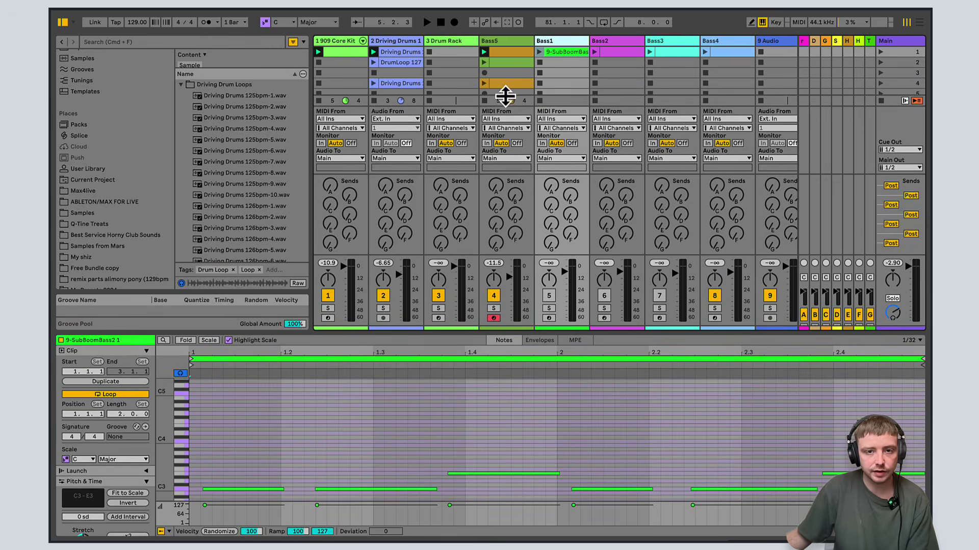
left_click(484, 101)
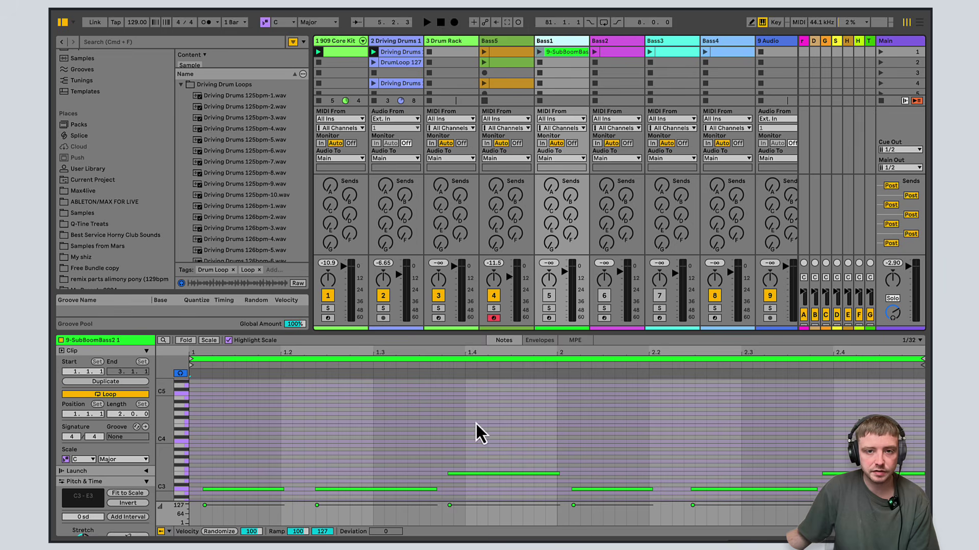
Compare the note pattern of the first Bass5 clip with that of the Bass1 clip in a taller piano roll.
left_click(508, 55)
scroll(448, 424, "down", 8)
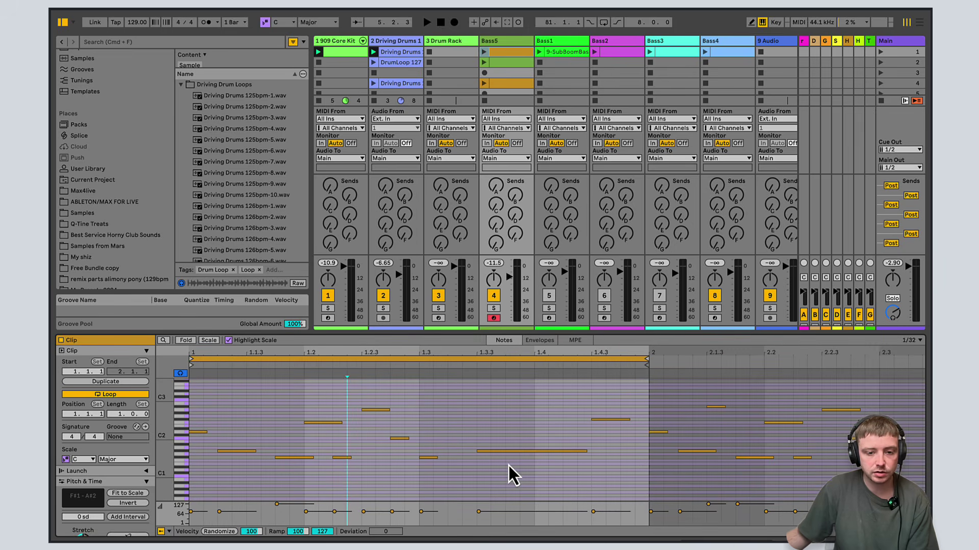
left_click(558, 52)
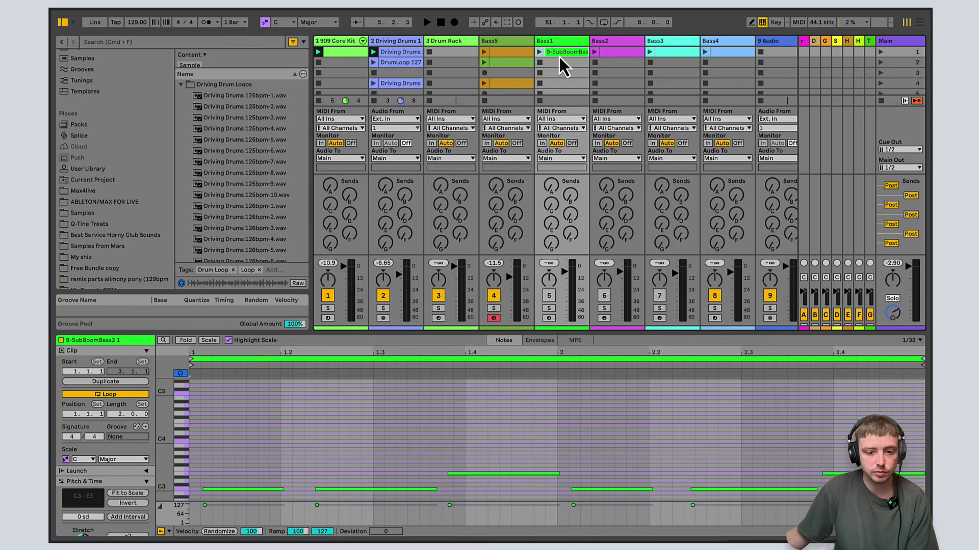
left_click_drag(627, 332, 626, 284)
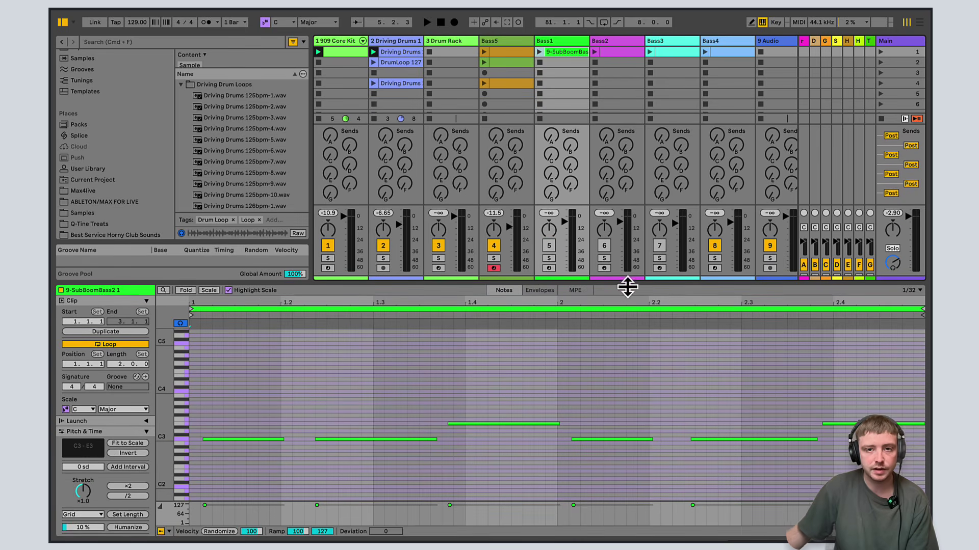
Launch the 9-SubBoomBass2 clip with the Bass1 track activated, and bring up that track's devices.
left_click(539, 52)
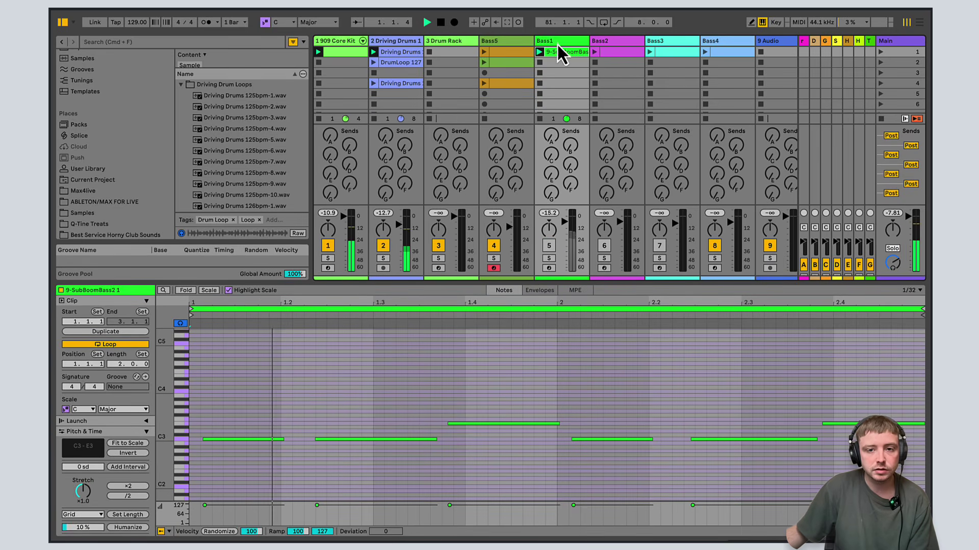
left_click(548, 247)
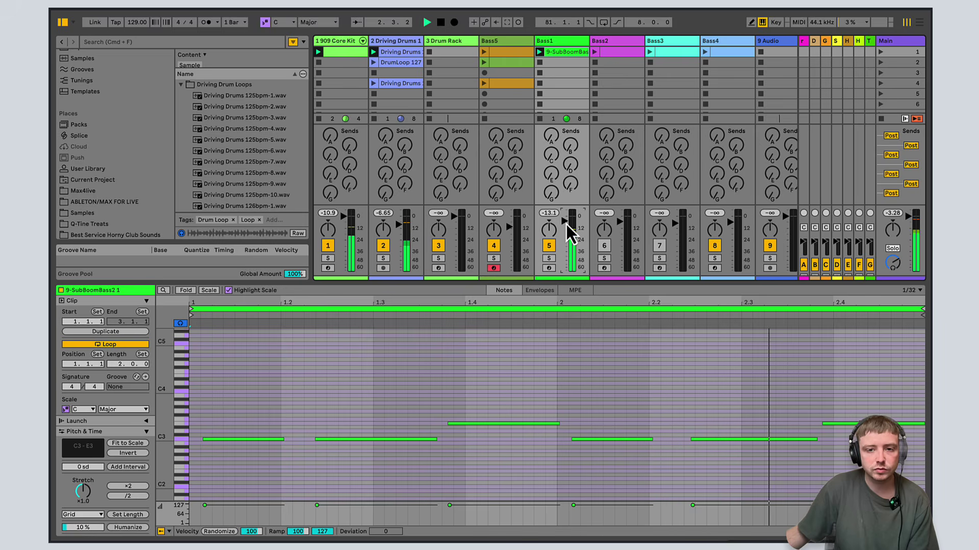
left_click(571, 41)
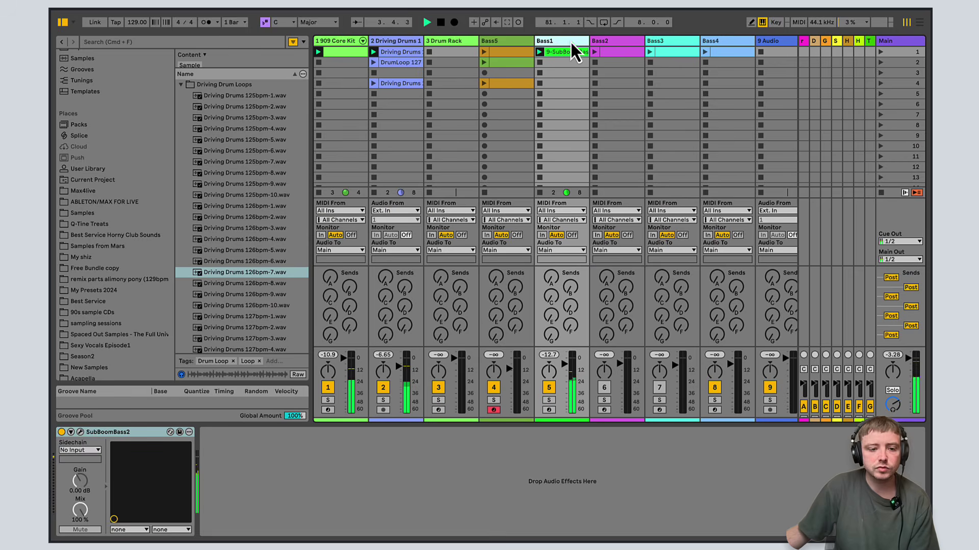
Open the SubBoomBass2 window on Bass1, try out the Filter 1 cutoff, and close the window and stop playback.
left_click(80, 433)
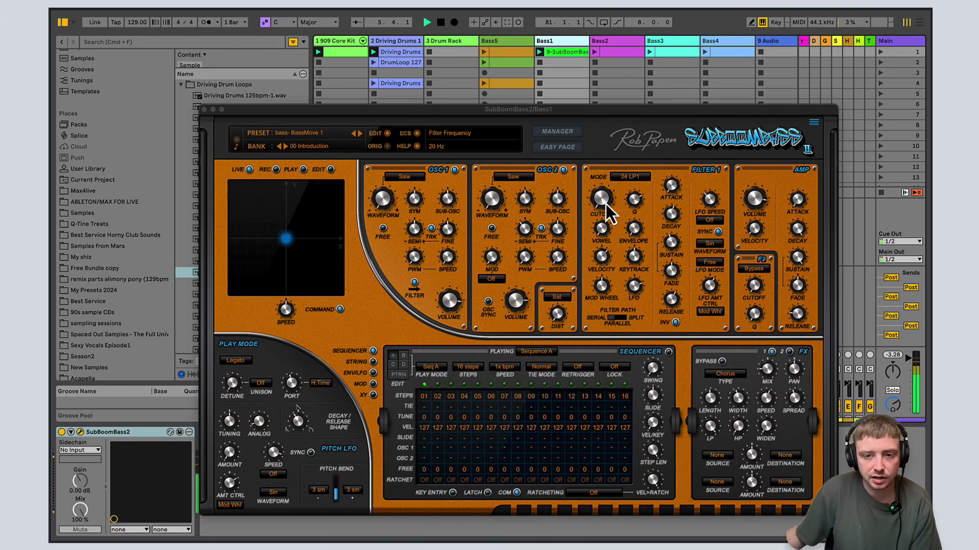
left_click_drag(605, 201, 605, 189)
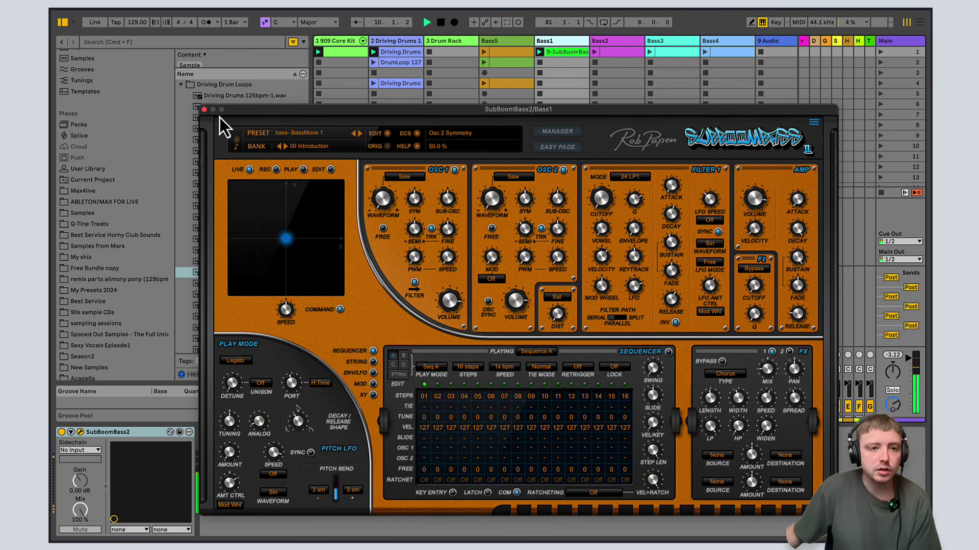
left_click(204, 109)
left_click(444, 27)
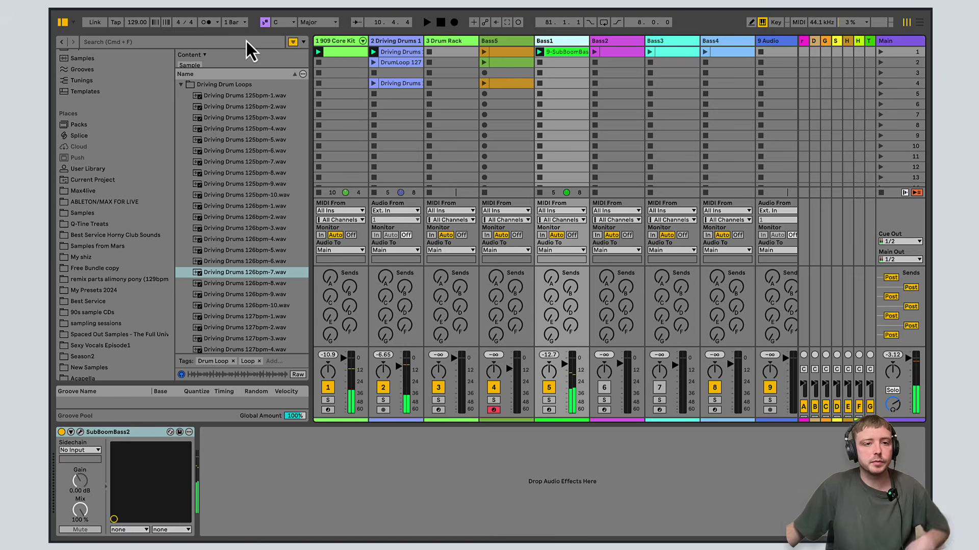
Search the audio effects for lfo and add the LFO device after SubBoomBass2 on Bass1.
left_click(246, 41)
type("lof")
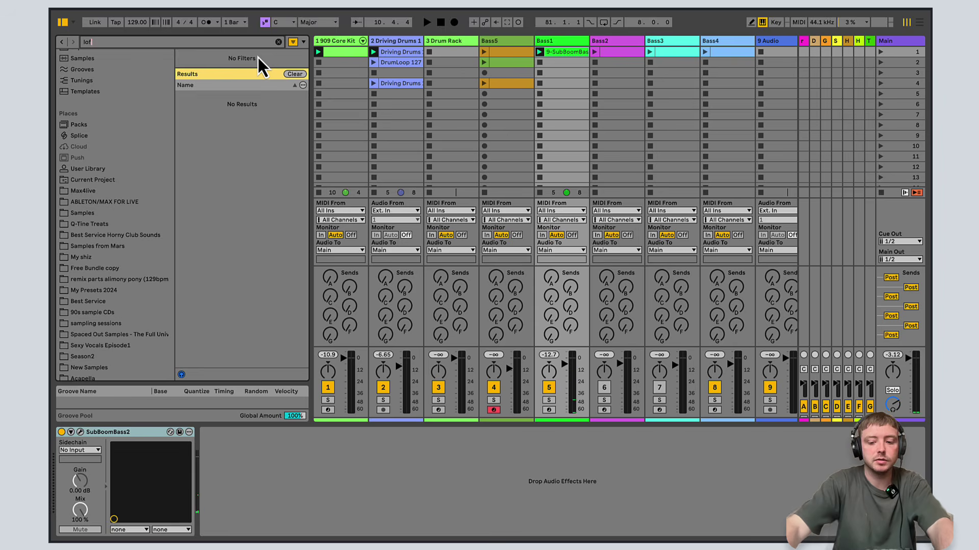
key("BackSpace")
key("BackSpace")
type("fo")
scroll(92, 107, "up", 5)
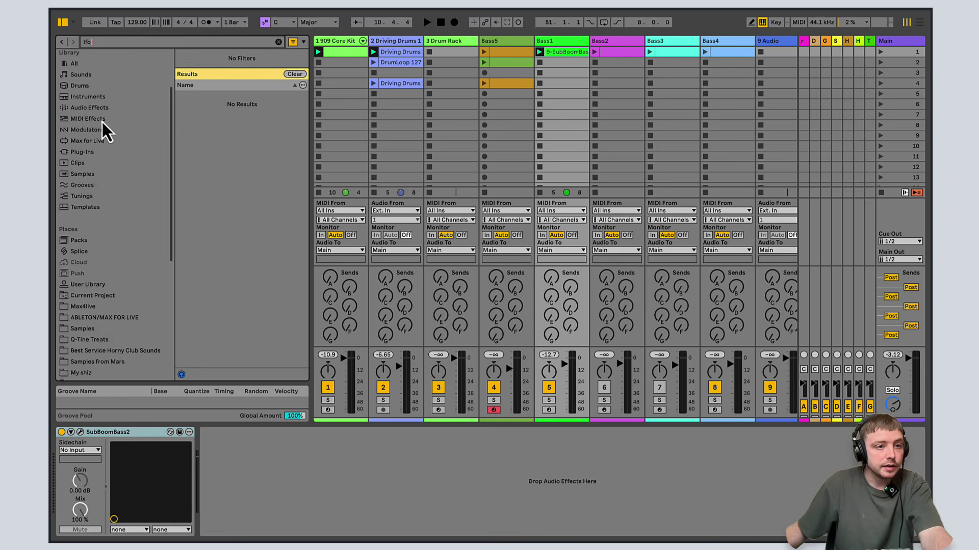
scroll(100, 132, "up", 2)
left_click(97, 146)
left_click(105, 156)
left_click(102, 135)
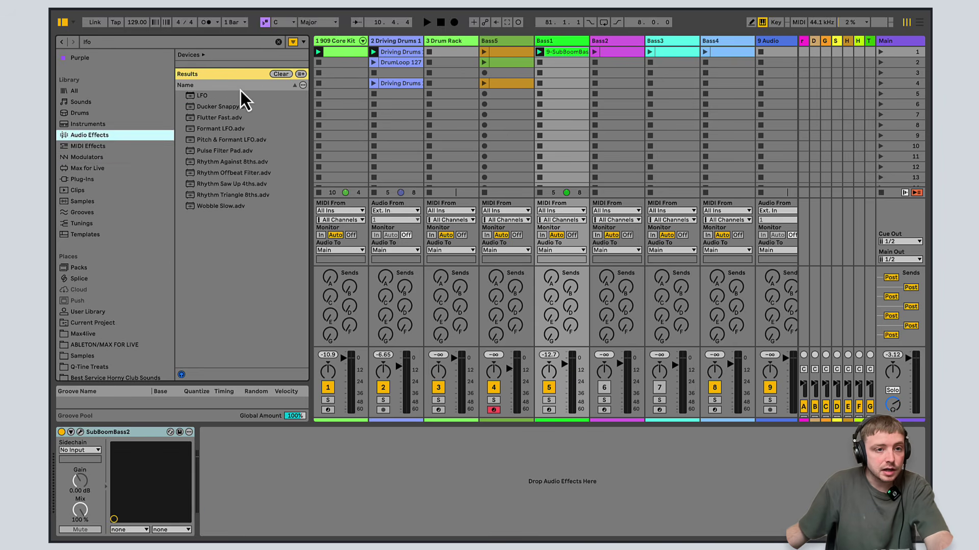
left_click(223, 96)
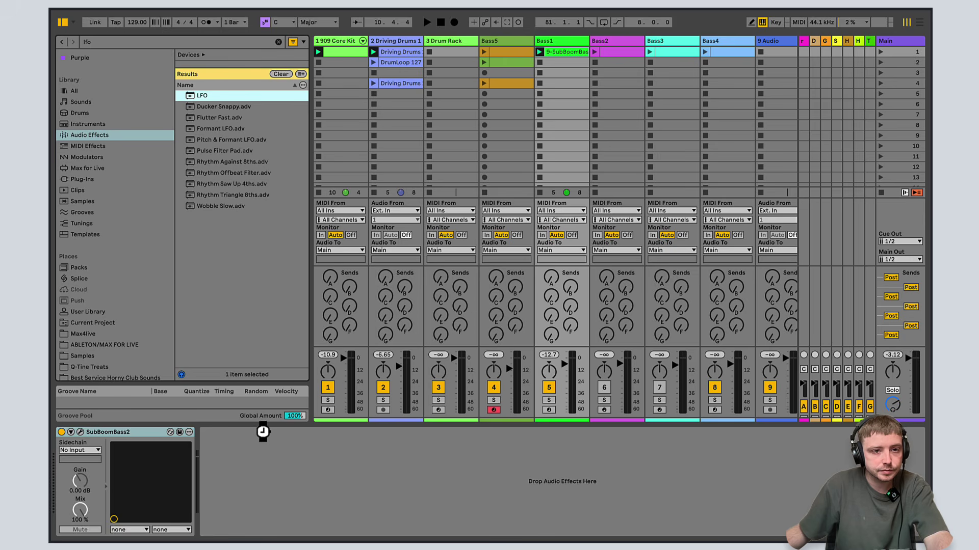
Expose SubBoomBass2's filter cutoff as a device parameter on Bass1, and map the LFO to Filter Frequency.
left_click(80, 433)
left_click_drag(503, 113, 752, 108)
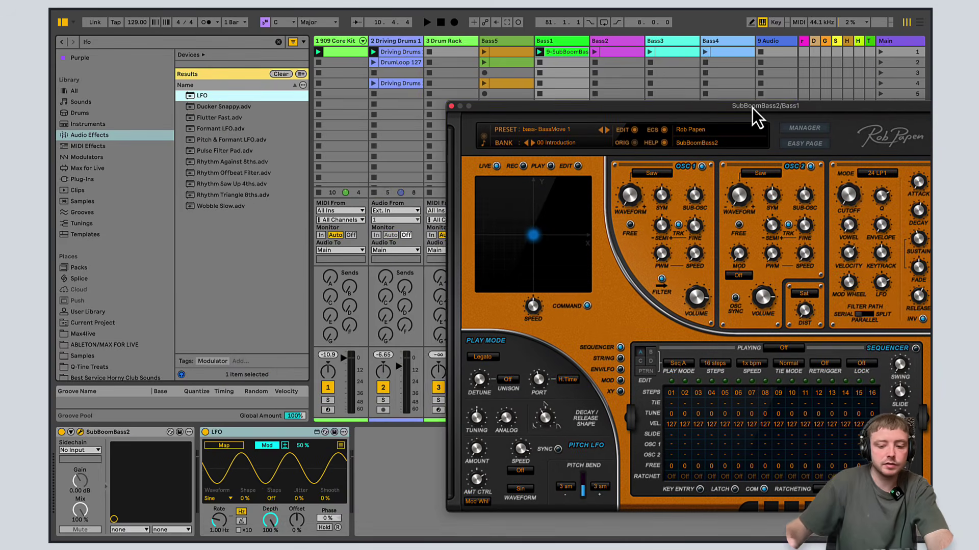
key("super+m")
left_click(850, 196)
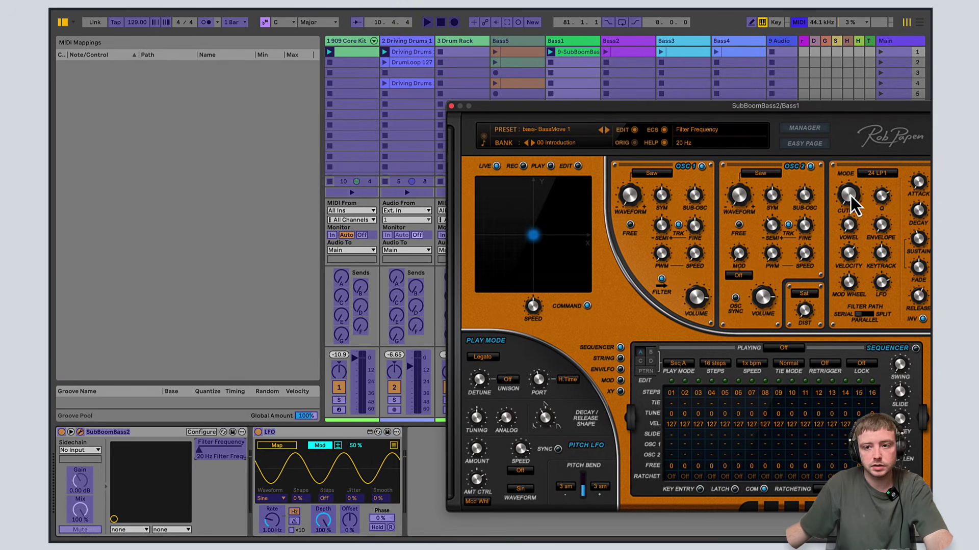
left_click(451, 107)
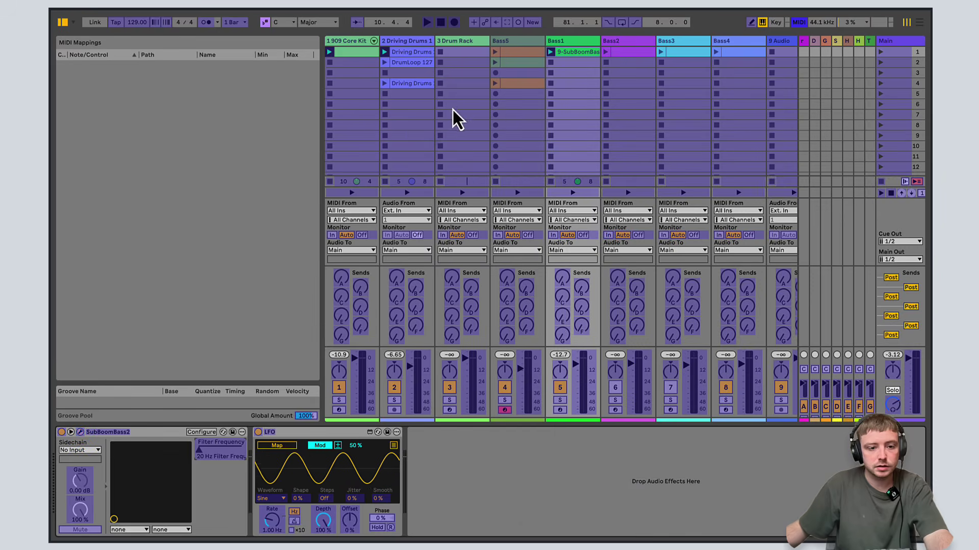
key("super+m")
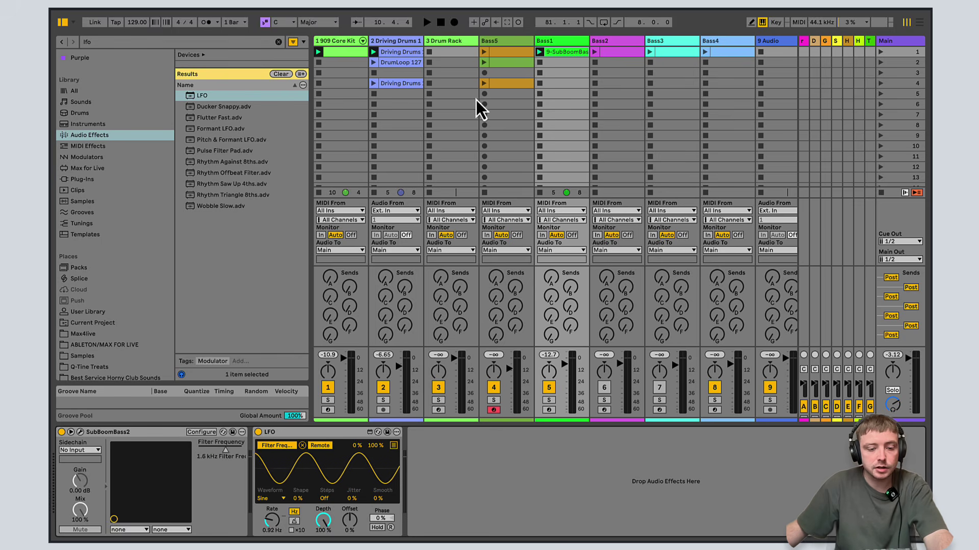
Play the set and reduce the LFO's depth to 22% and its mapping maximum to 13%, with a look at the SubBoomBass2 window.
left_click(428, 22)
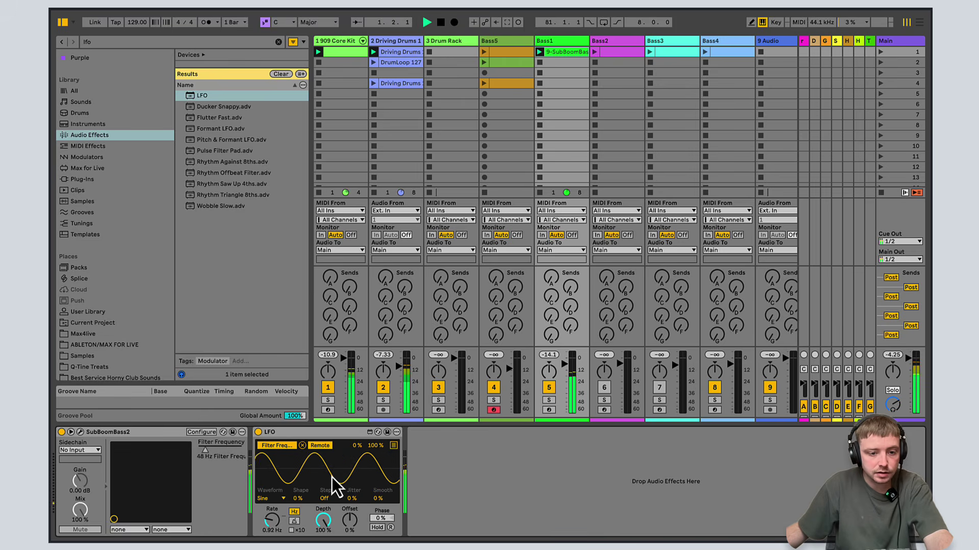
left_click_drag(272, 521, 271, 523)
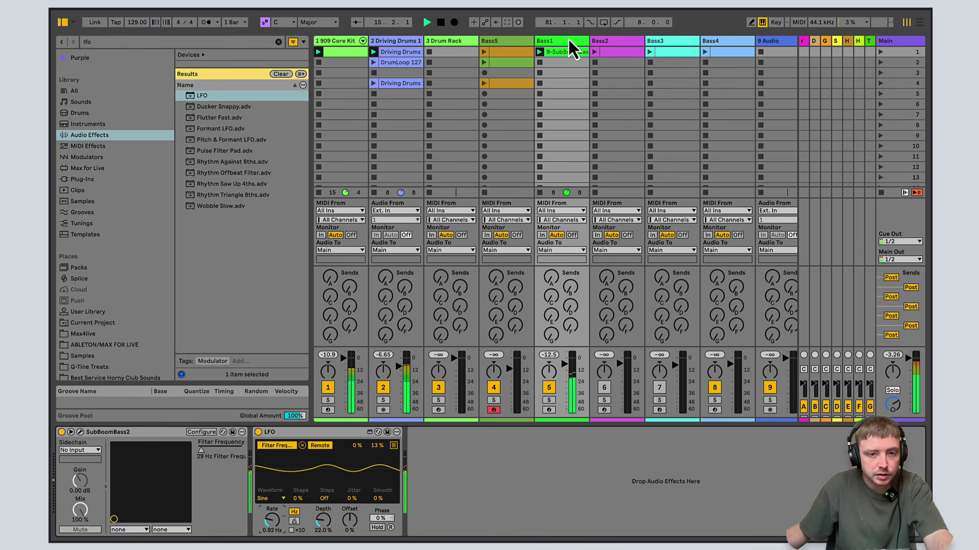
left_click(80, 432)
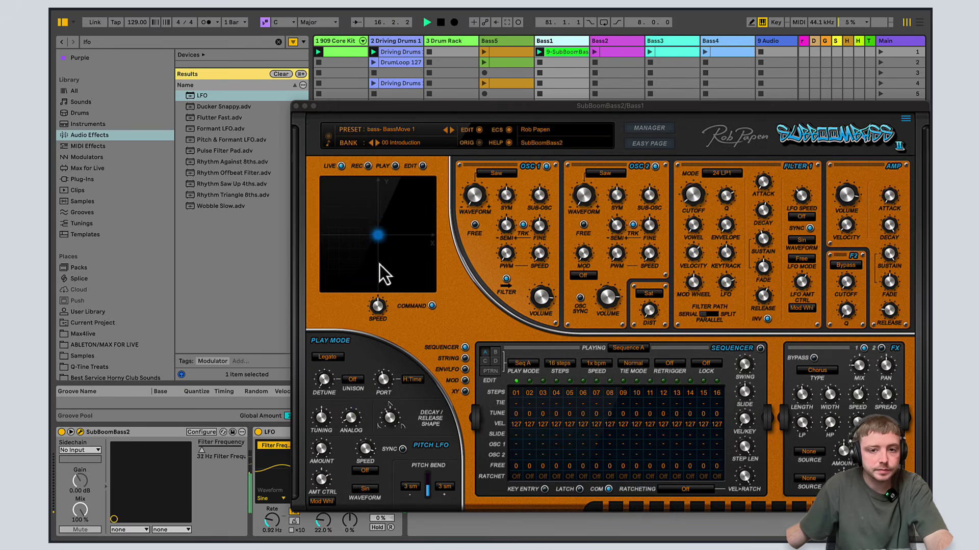
left_click(296, 106)
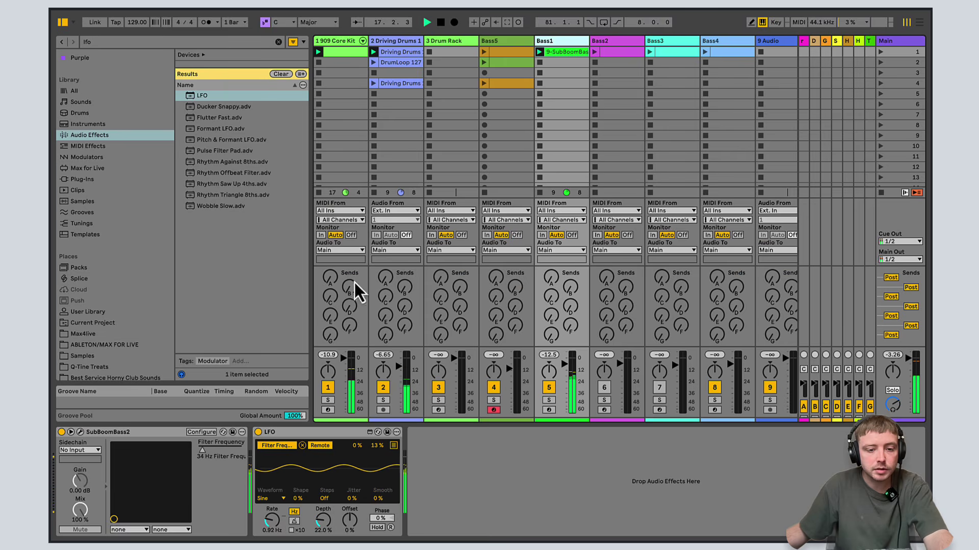
Set the LFO to 15% jitter, 25% smooth, -10% offset and a 19% mapping maximum, and stop the Bass1 clip.
mouse_move(377, 445)
left_mouse_down()
mouse_move(377, 433)
mouse_move(374, 454)
left_mouse_up()
left_click_drag(356, 502, 359, 503)
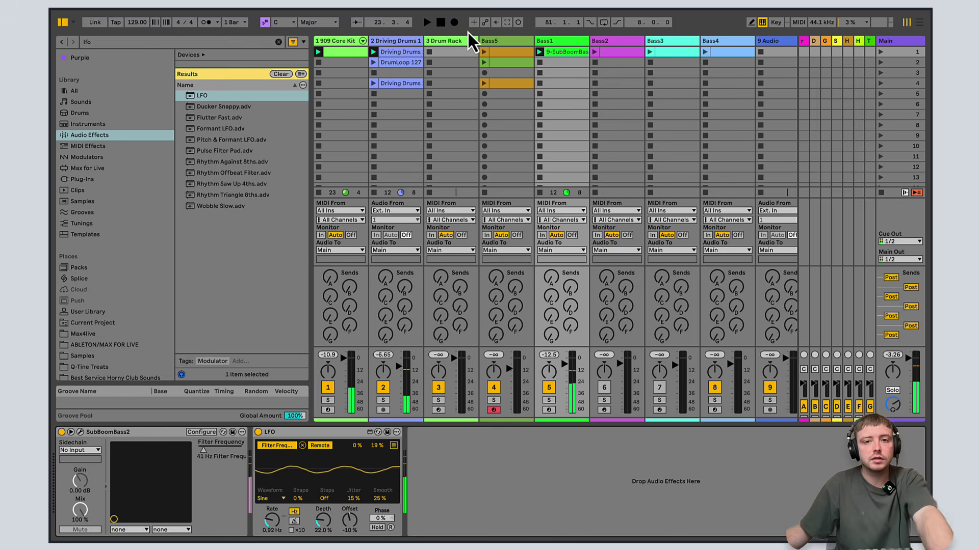
left_click(540, 62)
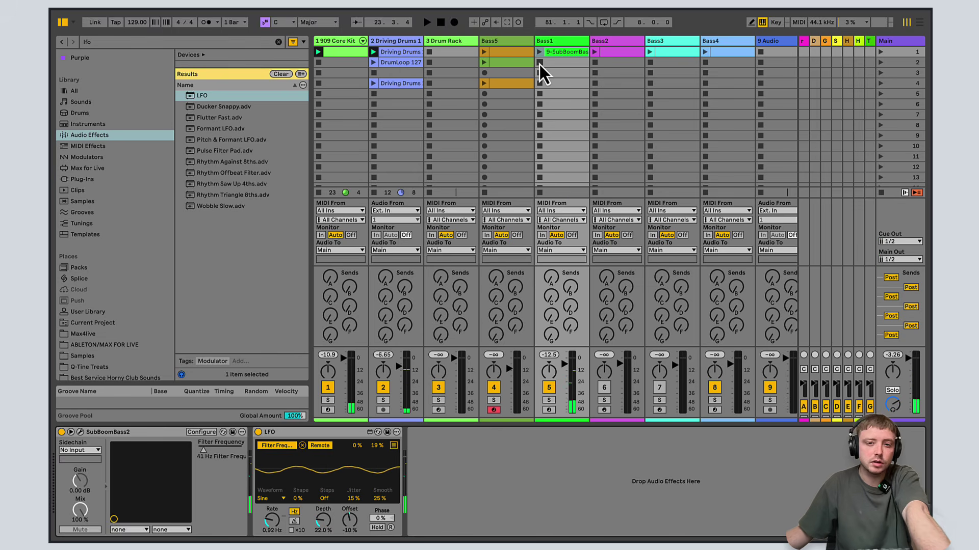
Open the Bass2 clip and launch it with the drums, with Bass2 activated and Bass1 and Bass5 deactivated.
double_click(618, 52)
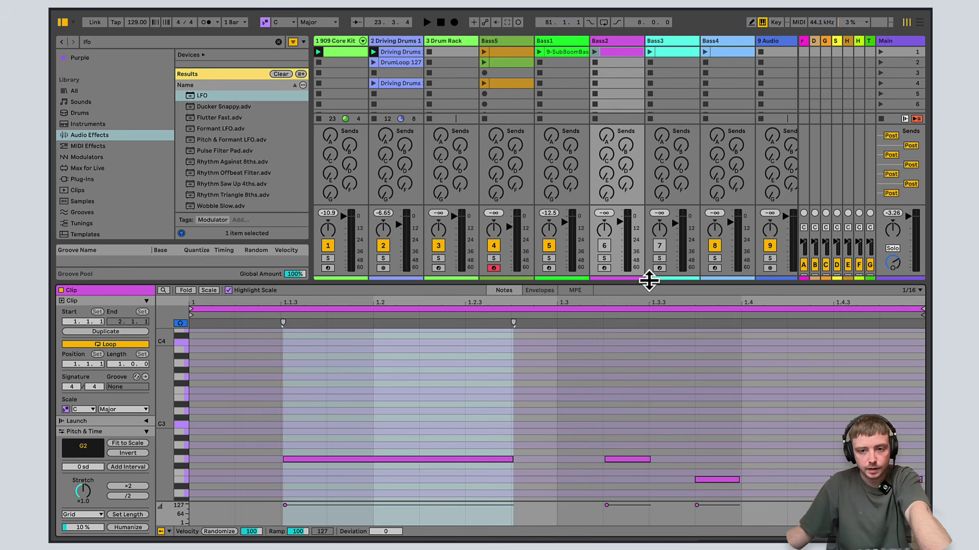
left_click_drag(648, 279, 671, 289)
left_click(549, 251)
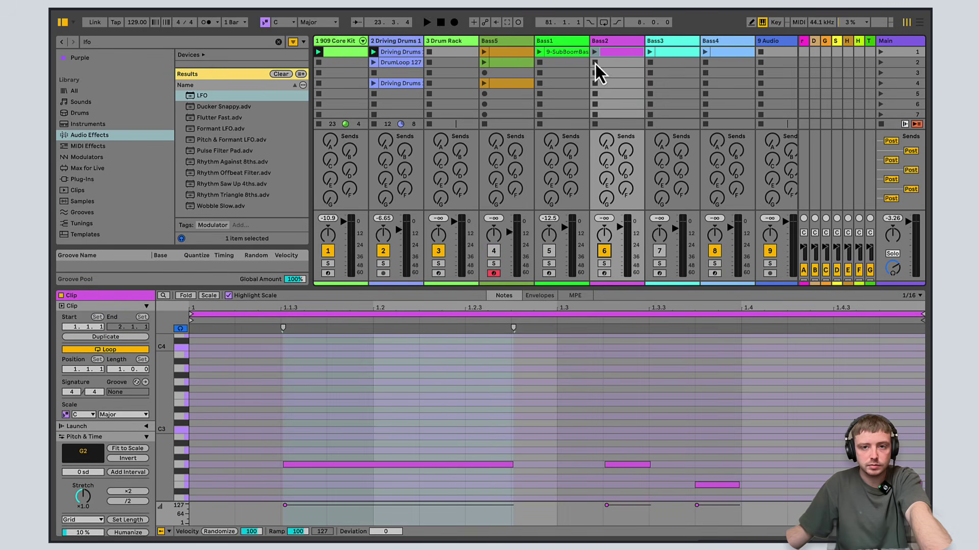
left_click(427, 21)
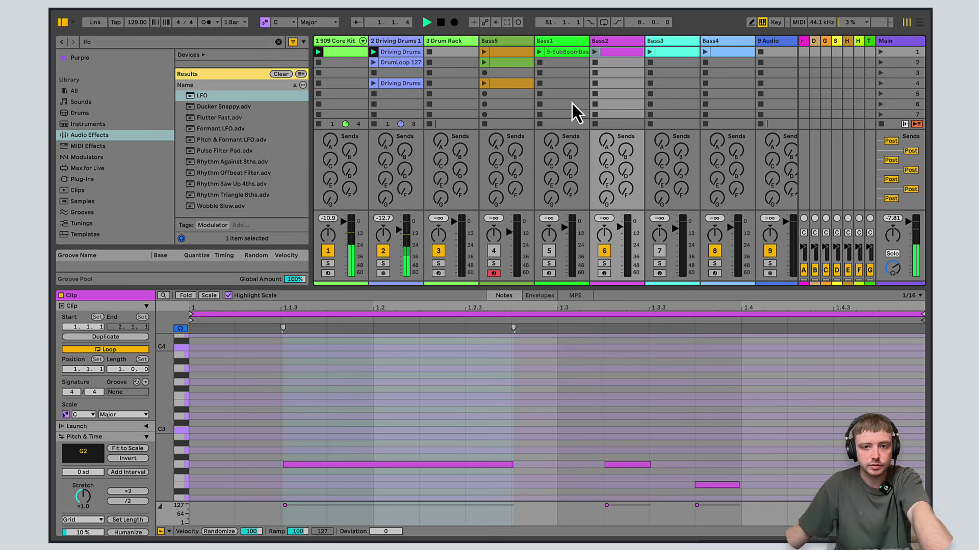
left_click(596, 53)
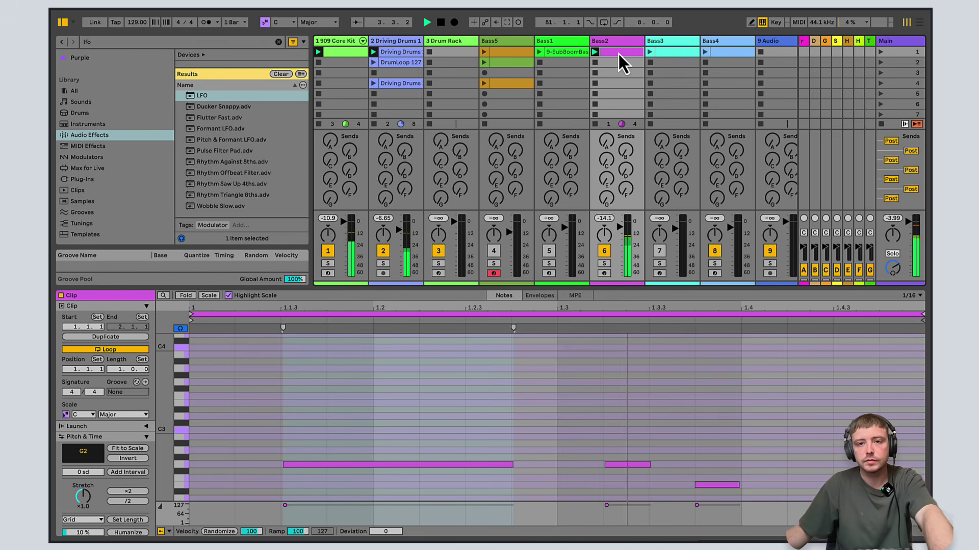
Set band 4 of EQ Eight on Bass2 to about 505 Hz during playback, and view the SubBoomBass2 window once stopped.
double_click(620, 41)
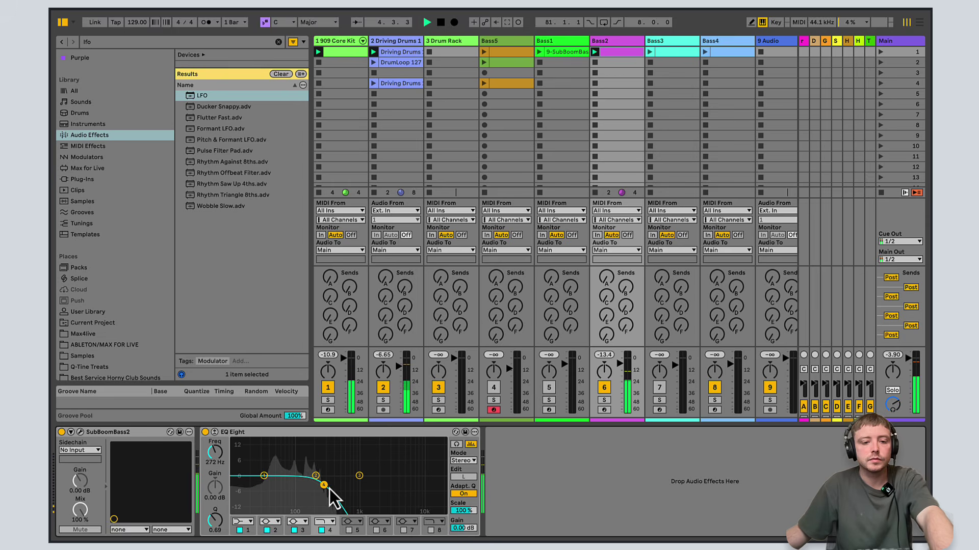
left_click_drag(323, 484, 345, 493)
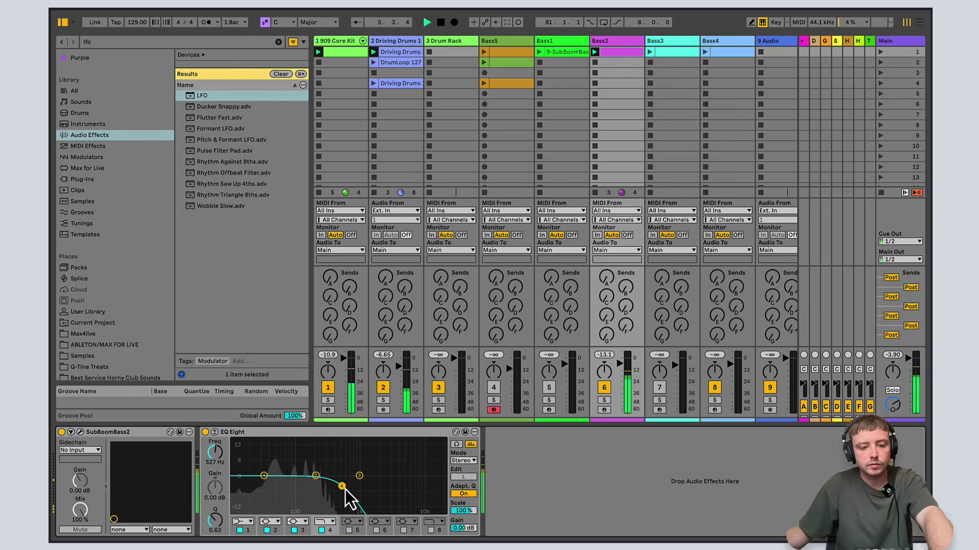
left_click(440, 22)
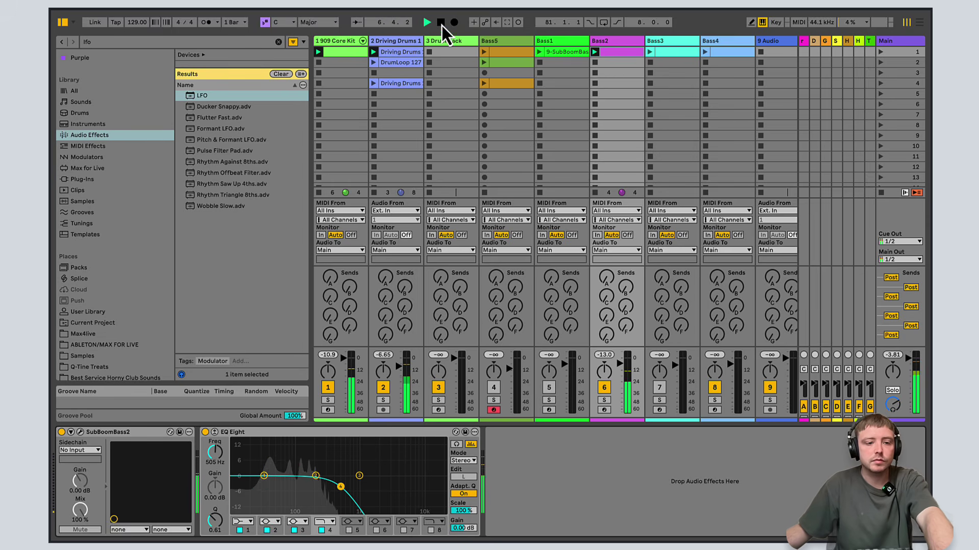
left_click(80, 432)
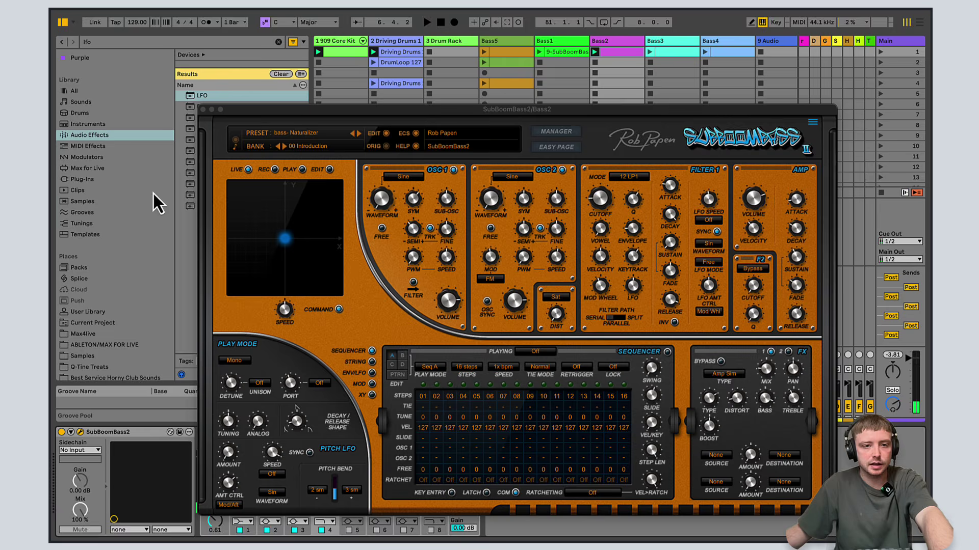
left_click(203, 110)
Reopen the Bass2 clip and duplicate its loop to a length of two bars.
double_click(628, 54)
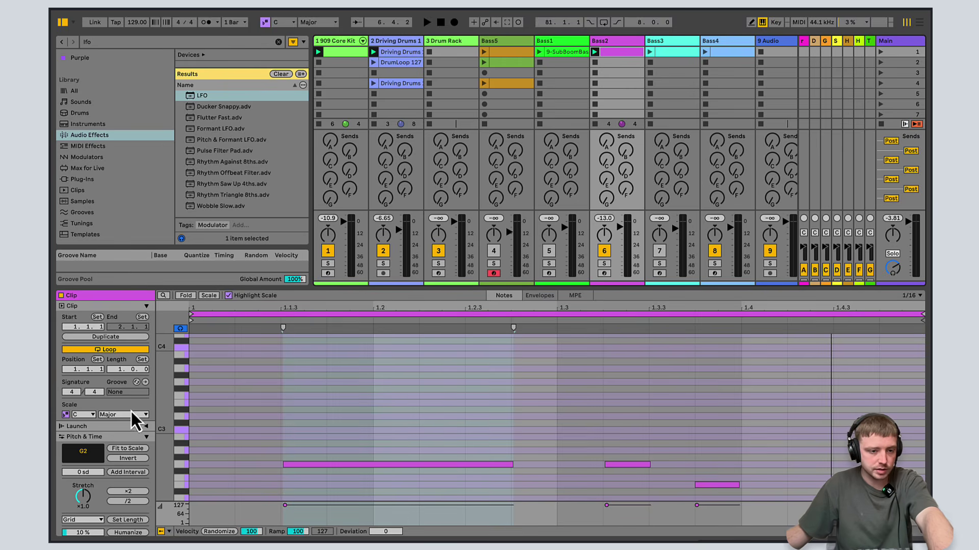
scroll(146, 511, "down", 2)
scroll(140, 439, "up", 2)
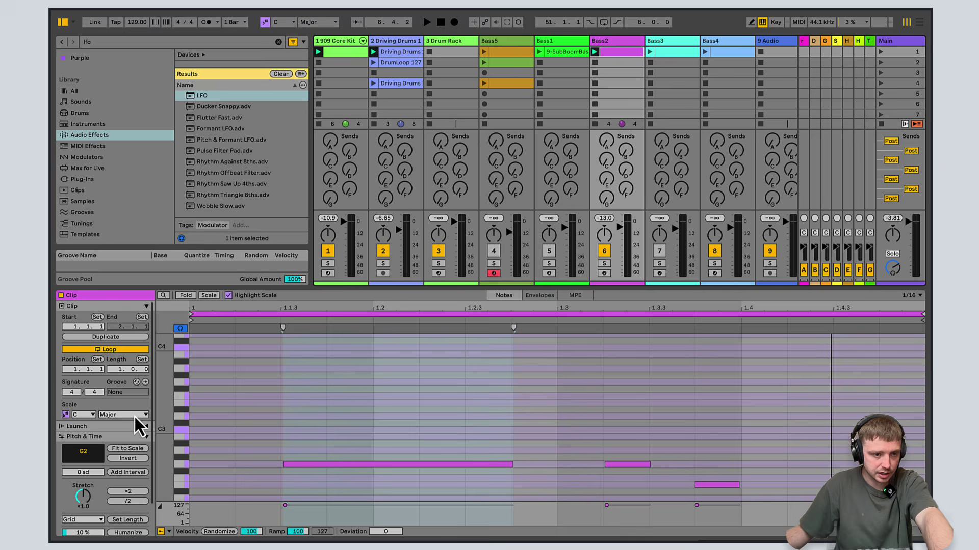
left_click(117, 338)
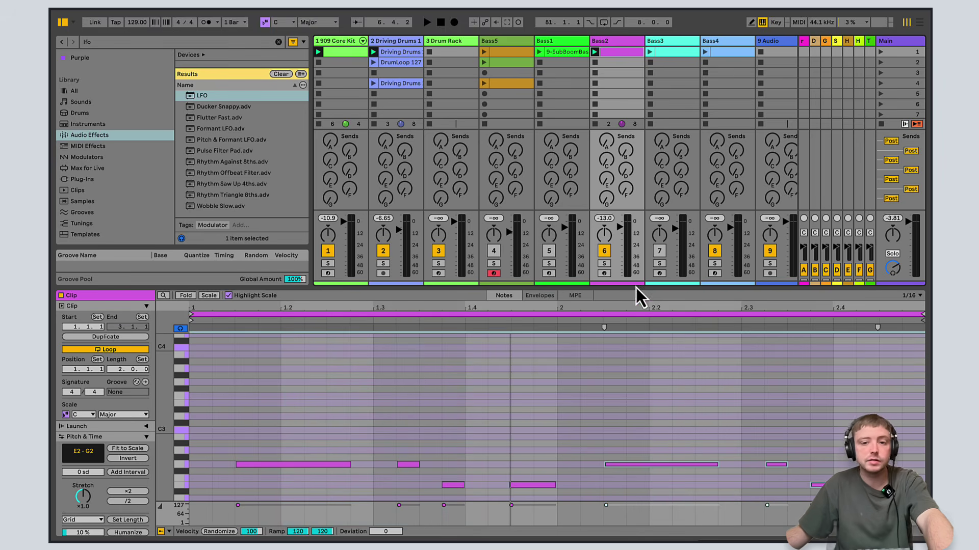
Raise the short G2 note after beat 2.3 of the Bass2 clip to B2 in an enlarged piano roll.
left_click_drag(639, 296, 645, 136)
left_click_drag(171, 327, 182, 339)
left_click(785, 351)
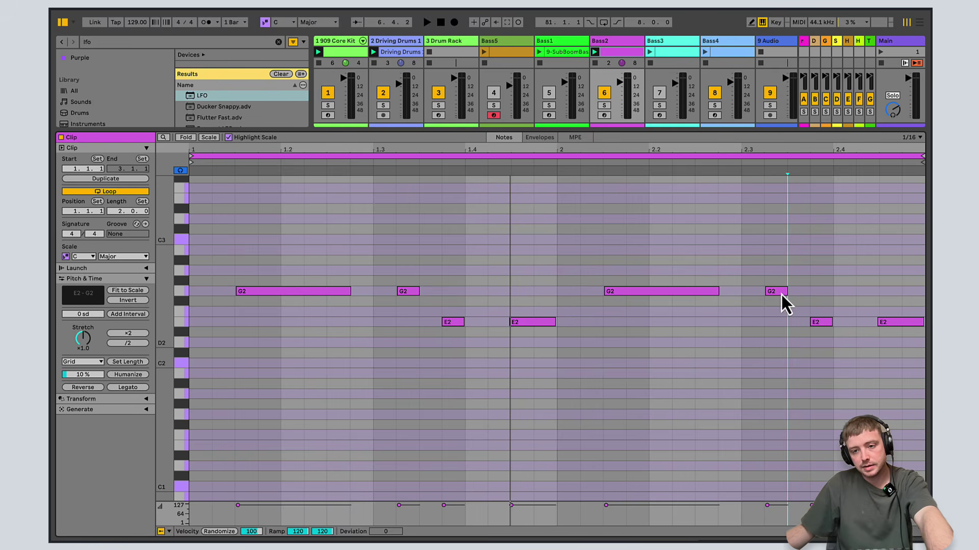
left_click_drag(781, 293, 780, 257)
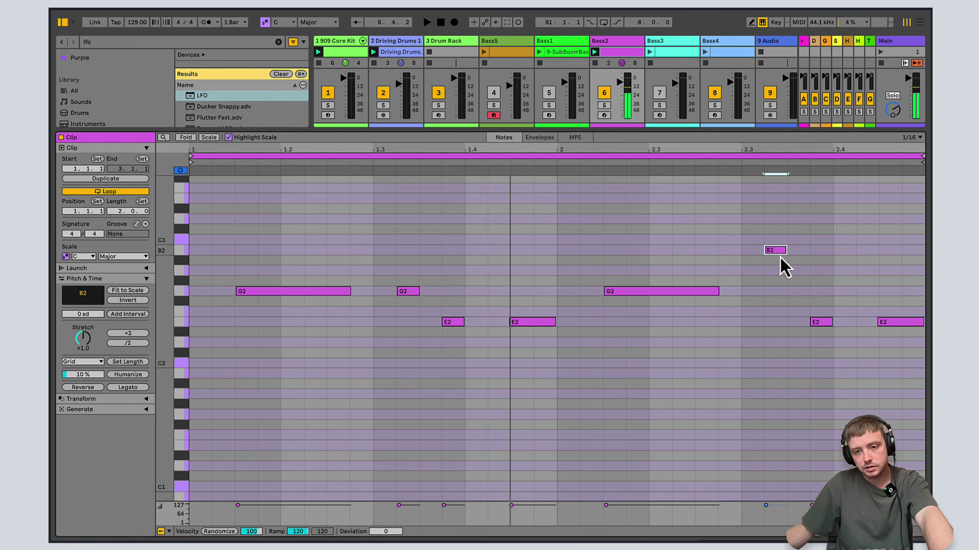
Lengthen the B2 note and lower its velocity to 58 while the Bass2 clip plays, with the mixer back in view.
left_click_drag(680, 135, 685, 249)
key("space")
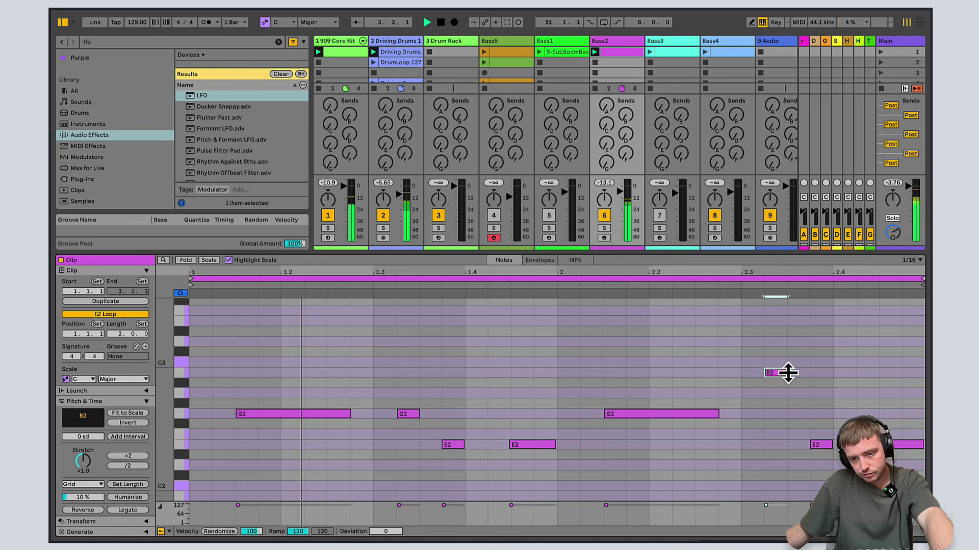
left_click_drag(777, 505, 776, 516)
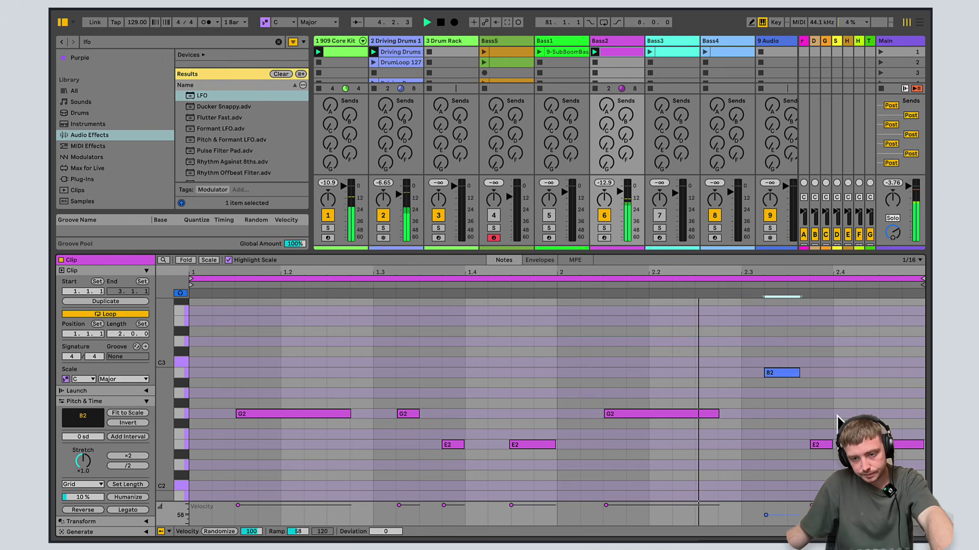
Lower the B2 note after beat 2.3 of the Bass2 clip to E2 and raise the clip's final E2 note to A2.
left_click_drag(790, 374, 790, 399)
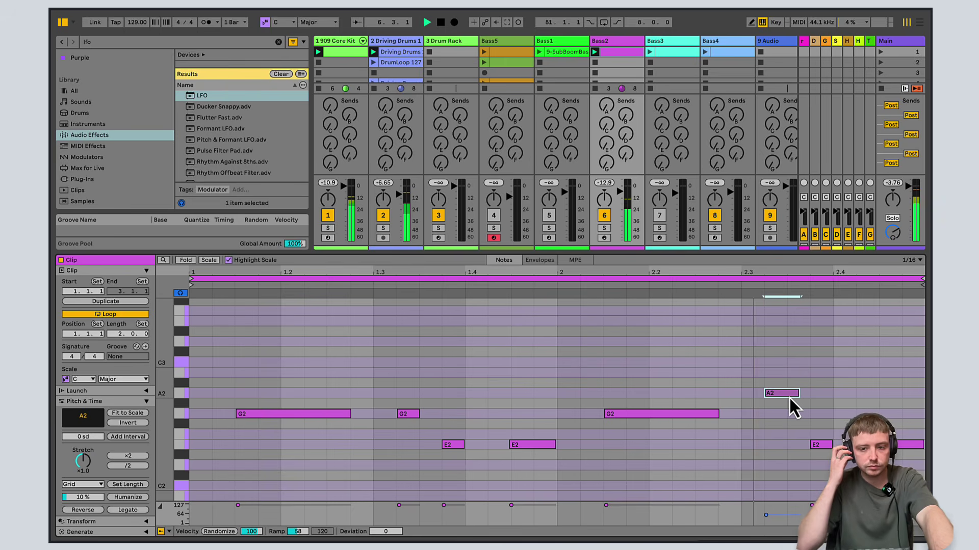
left_click_drag(772, 398, 782, 449)
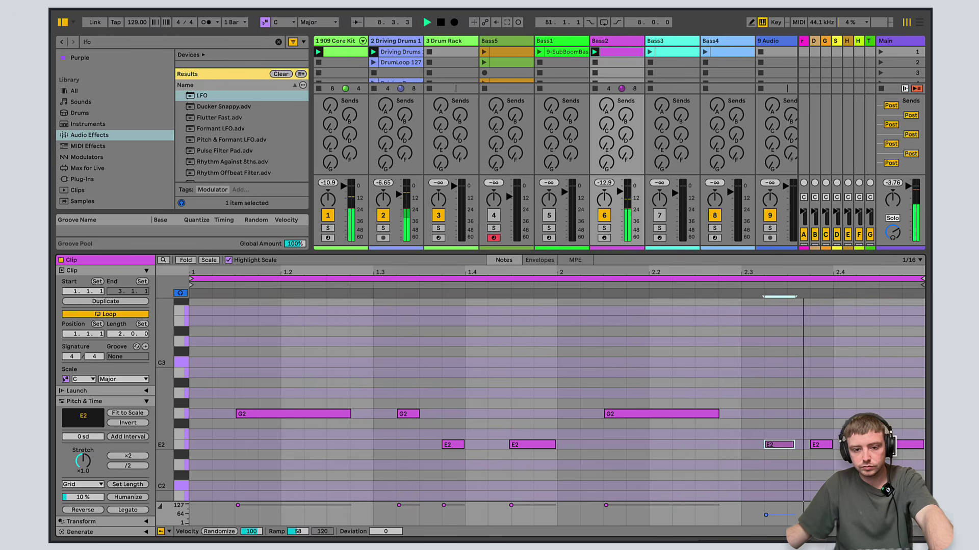
left_click_drag(889, 445, 891, 397)
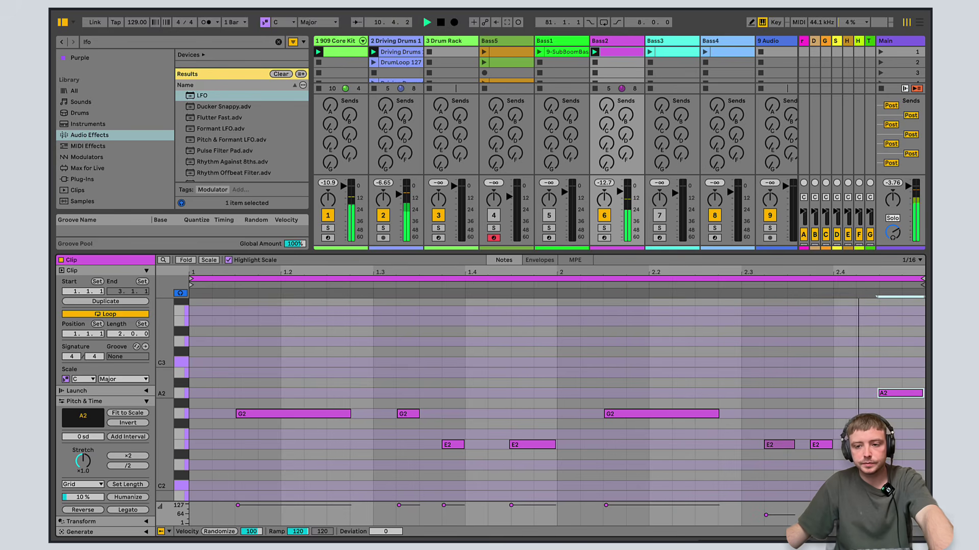
Stop playback and compare the note patterns of the Bass1 and Bass2 clips.
left_click_drag(781, 255, 782, 299)
scroll(780, 389, "down", 2)
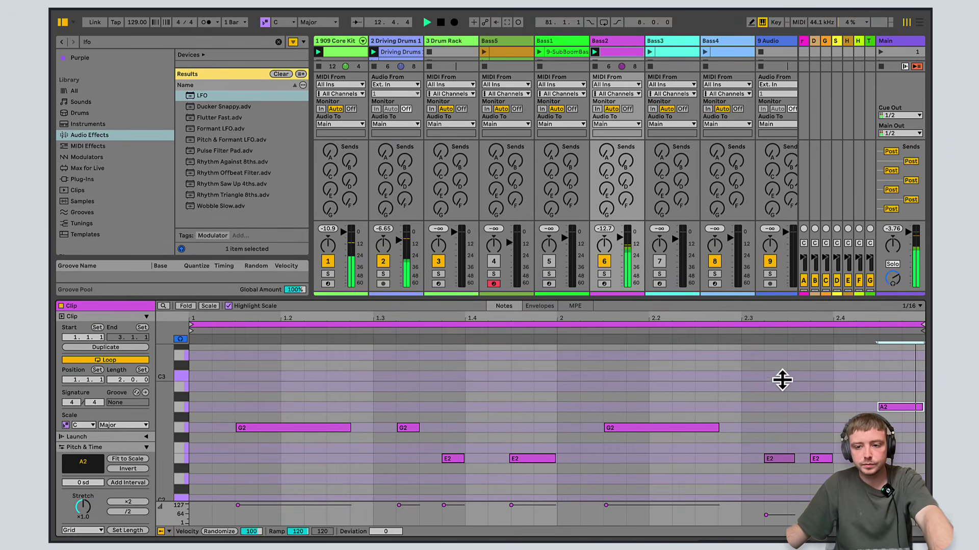
left_click_drag(739, 308, 737, 316)
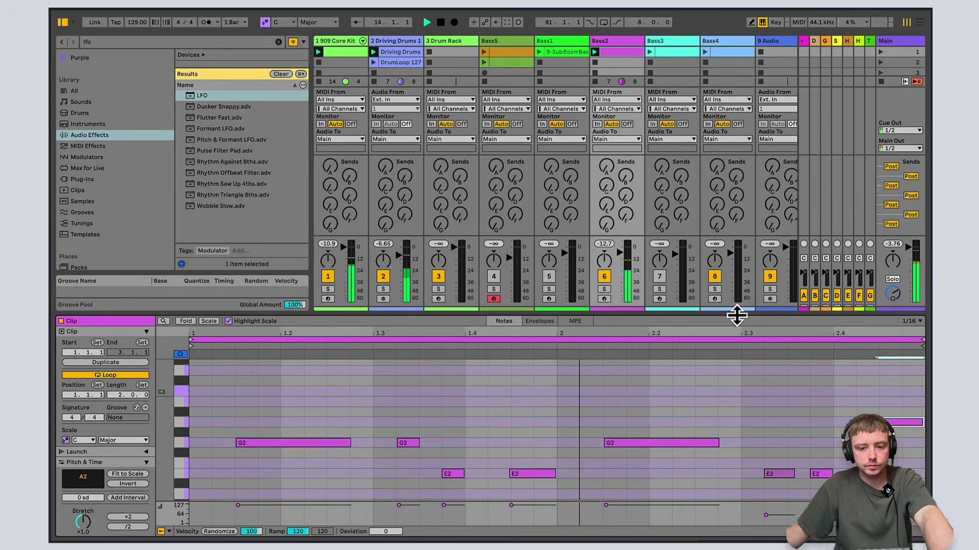
left_click(440, 23)
left_click(567, 53)
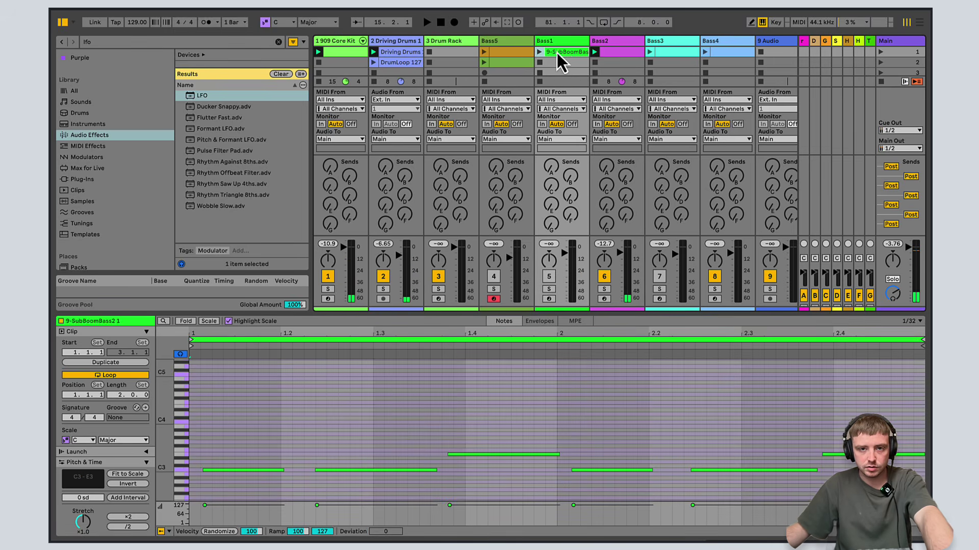
left_click(524, 52)
left_click(615, 53)
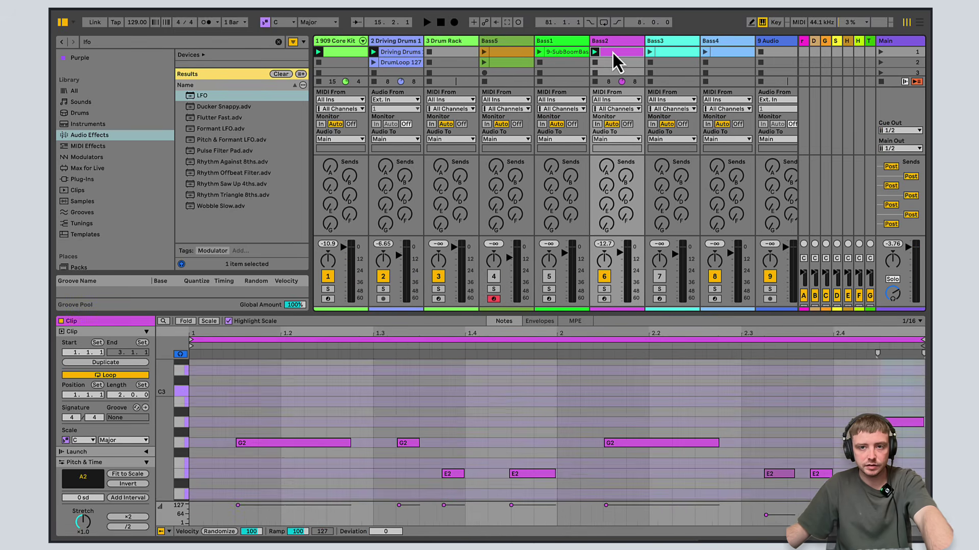
left_click(579, 53)
left_click(611, 53)
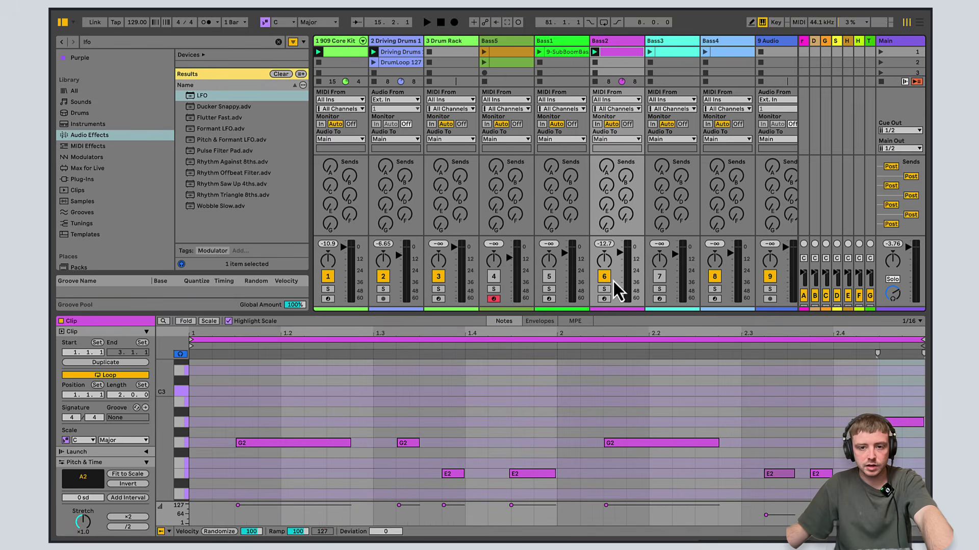
Audition the Bass3 clip with Bass2 muted, Bass3 active and band 4 of its EQ Eight selected, and stop playback.
left_click(671, 51)
key("shift+Tab")
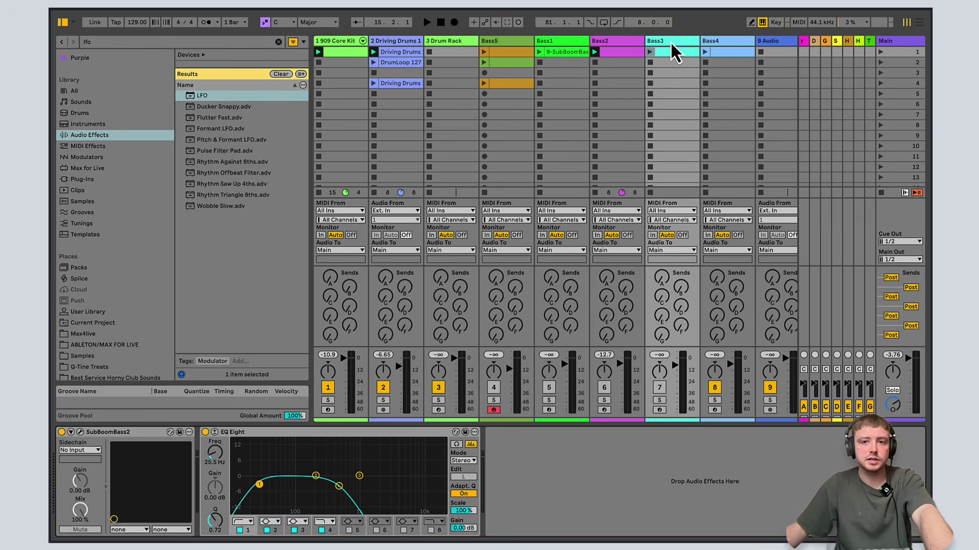
left_click(338, 487)
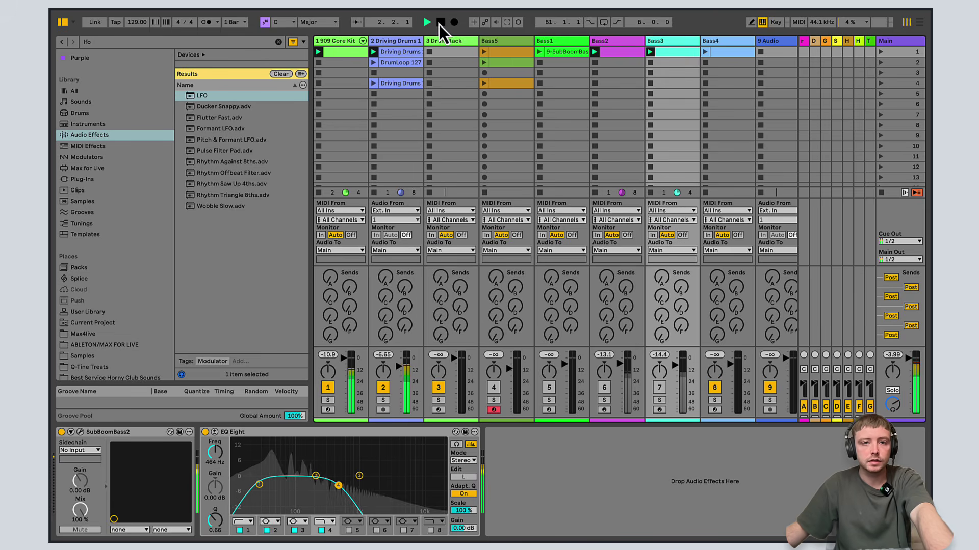
left_click(659, 388)
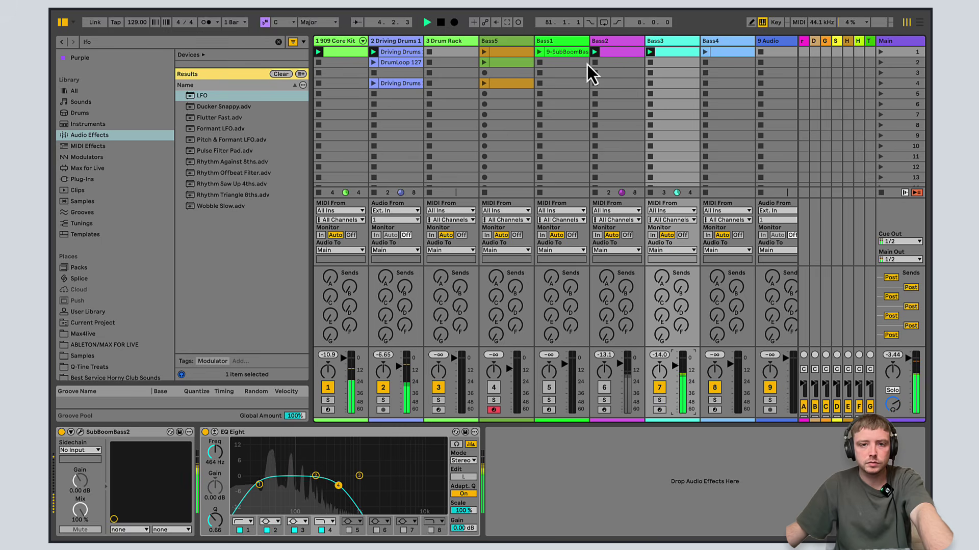
left_click(442, 25)
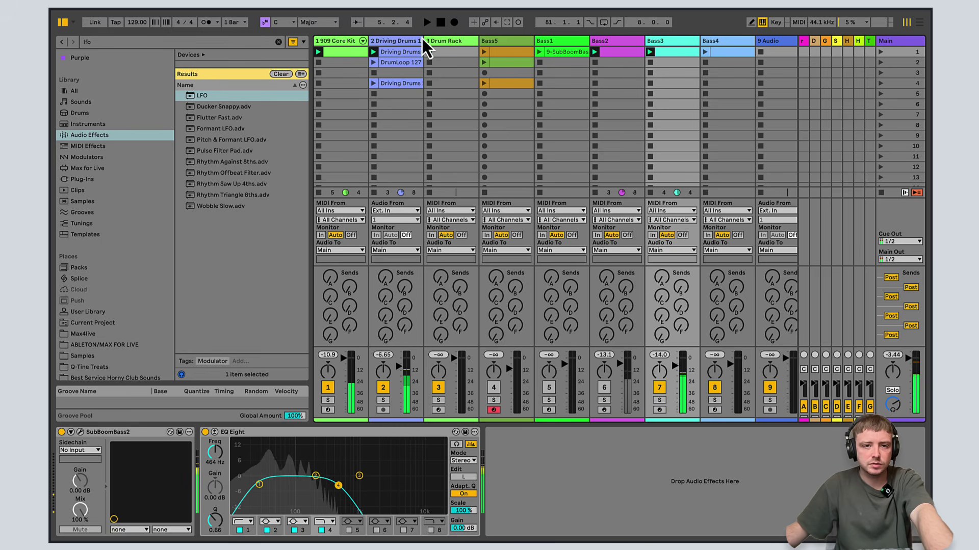
Play the DrumLoop 127 clip in place of Driving Drums and lower band 4 of Bass3's EQ Eight to about 261 Hz.
left_click(374, 62)
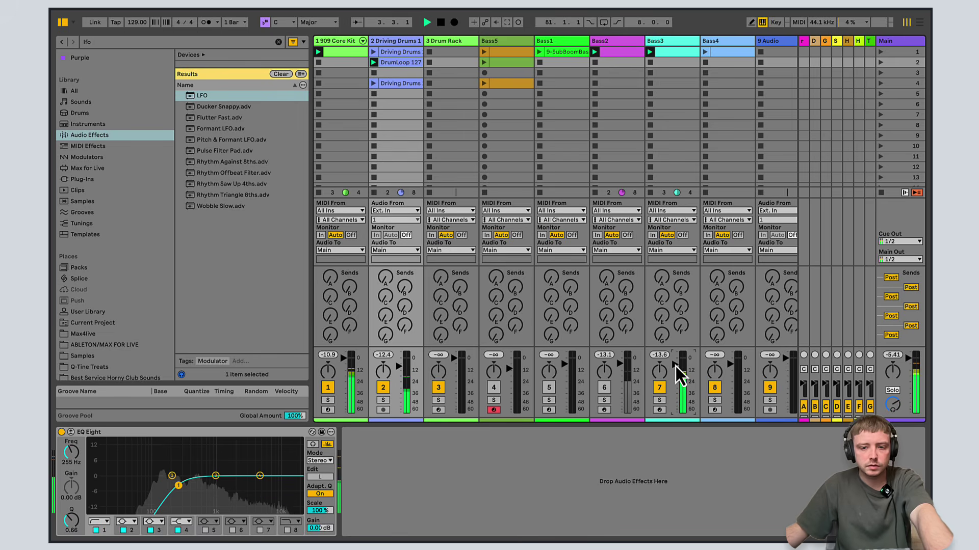
left_click(679, 41)
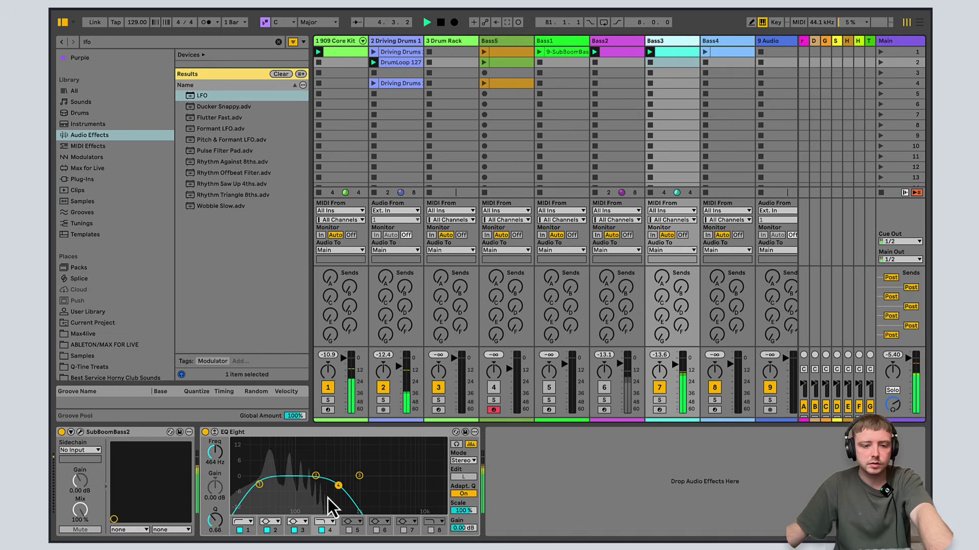
left_click_drag(338, 485, 323, 486)
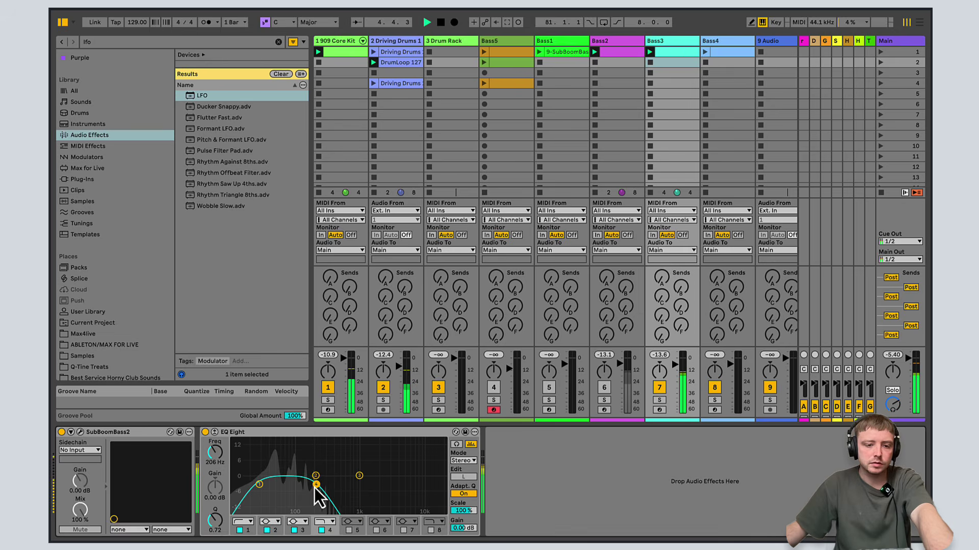
Examine Bass3's SubBoomBass2 window and the note pattern of its clip during playback.
left_click(79, 431)
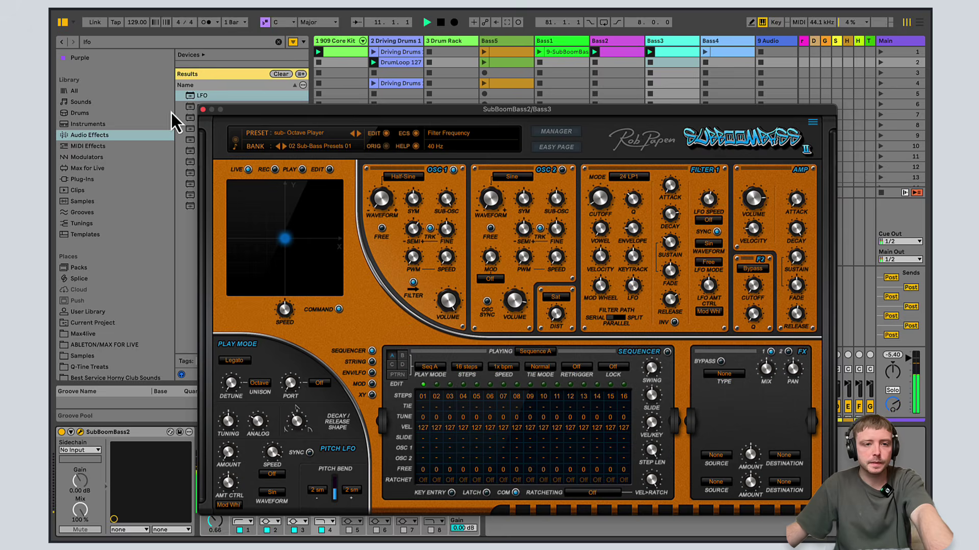
left_click(203, 110)
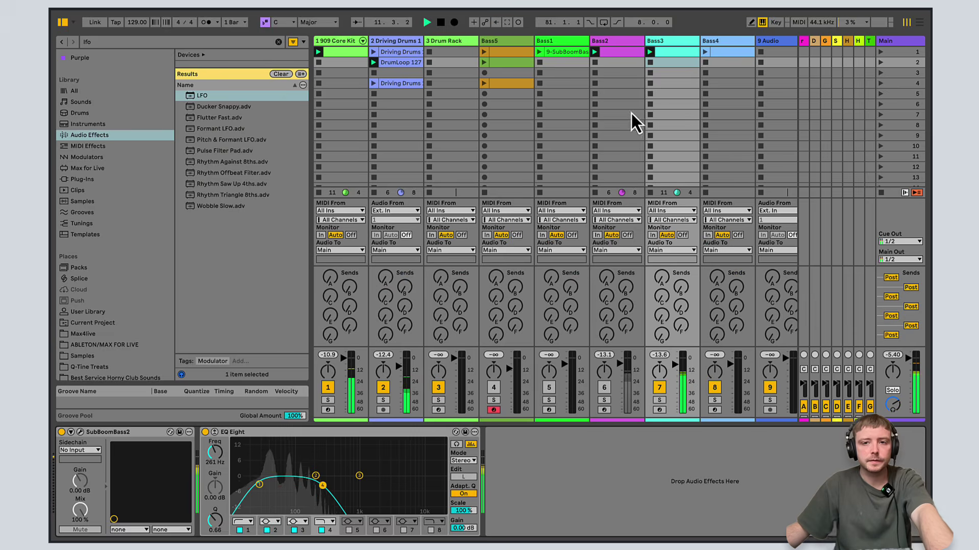
left_click(686, 55)
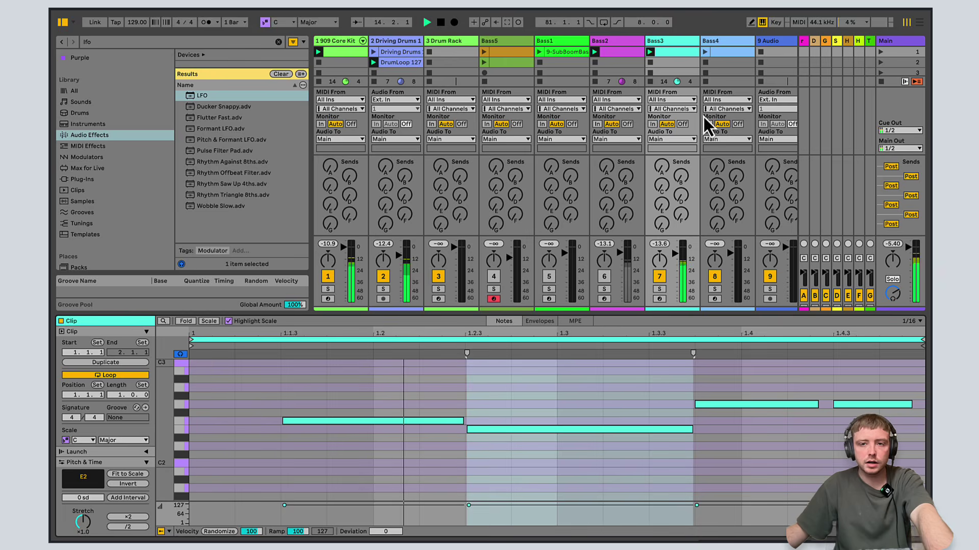
double_click(678, 43)
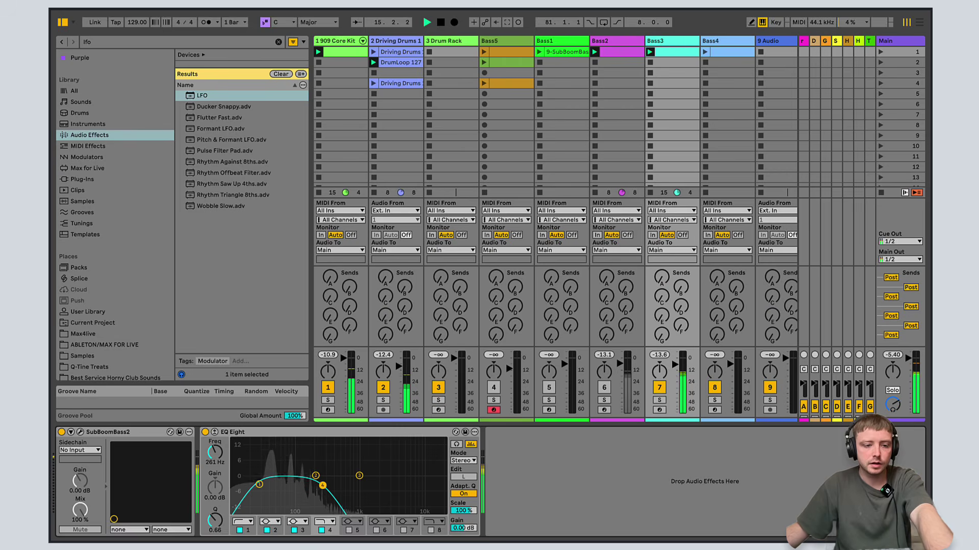
left_click(80, 432)
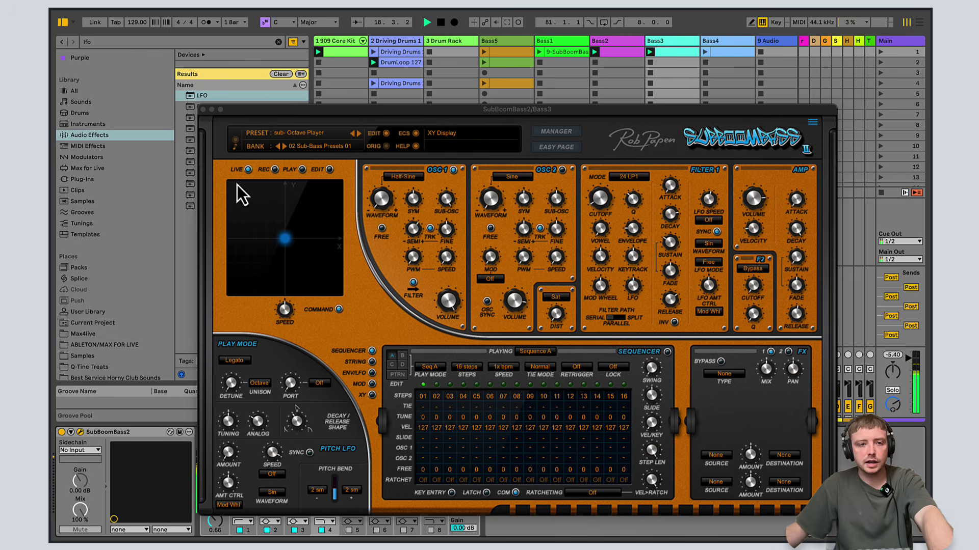
left_click(203, 109)
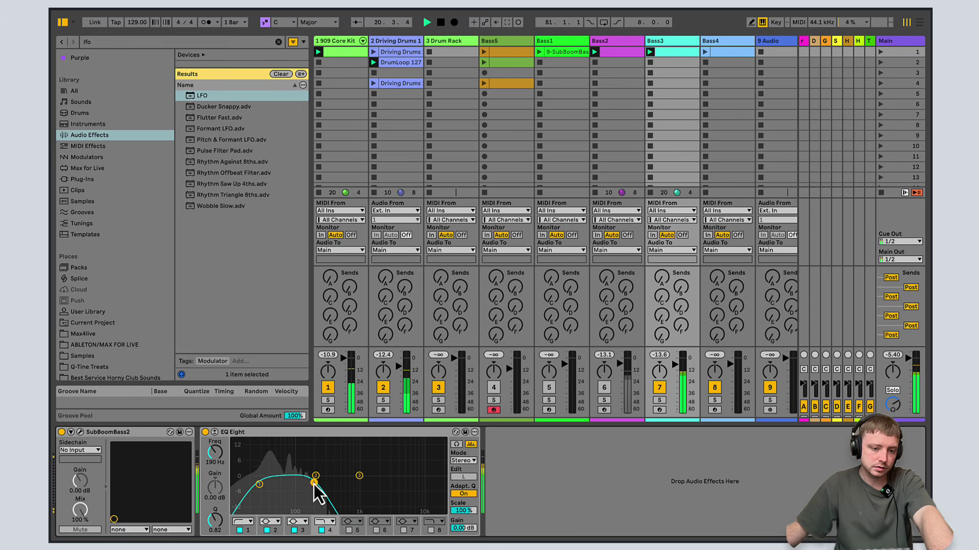
Lower band 4 of Bass3's EQ Eight to about 160 Hz, and stop the Bass2 and Bass3 clips with Bass3 muted.
left_click_drag(313, 485, 311, 487)
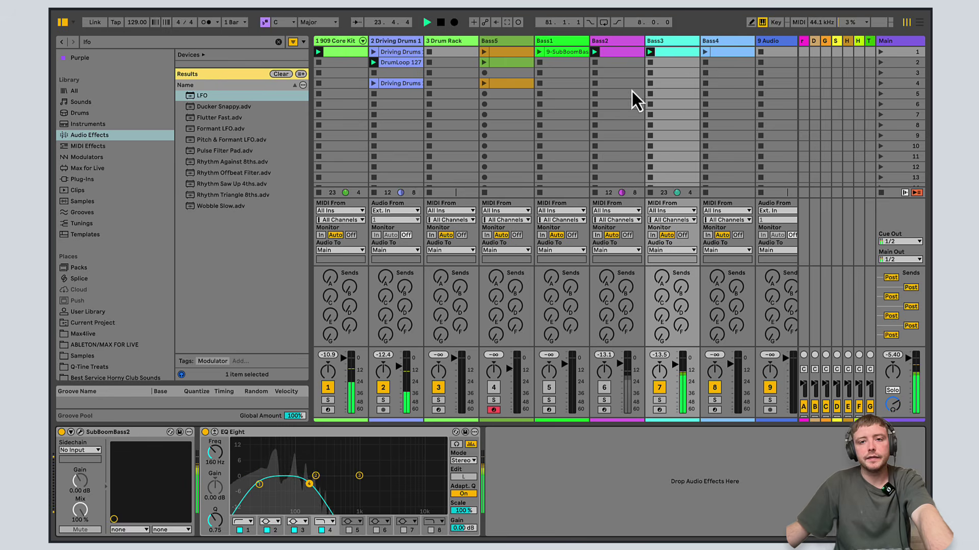
left_click(650, 63)
left_click(595, 62)
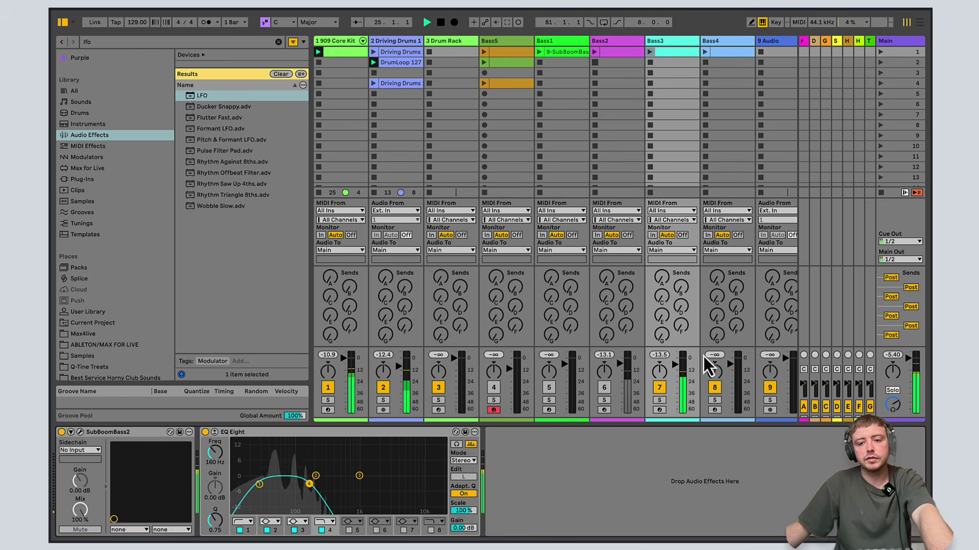
left_click(660, 389)
Open the Bass4 clip in an enlarged piano roll and launch it over the drums.
left_click(724, 51)
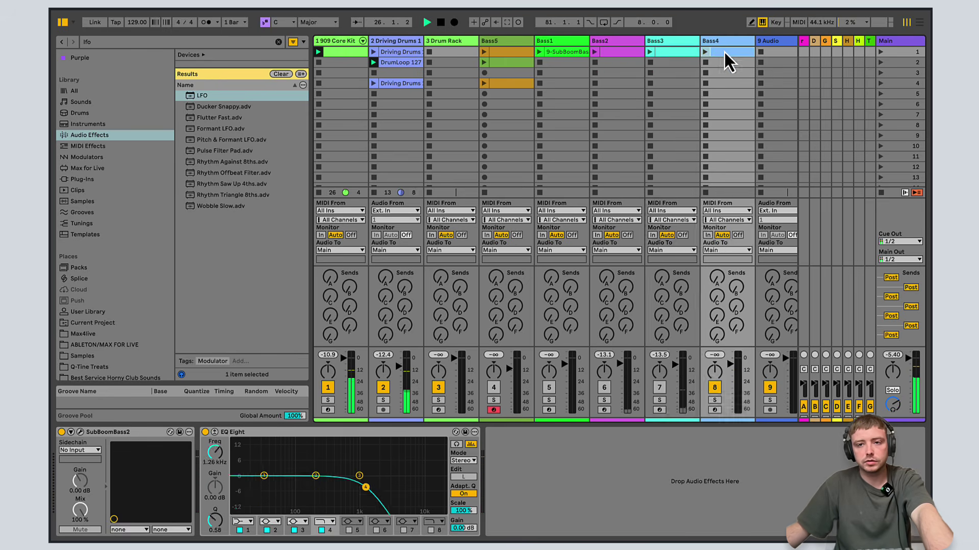
left_click_drag(665, 312, 678, 210)
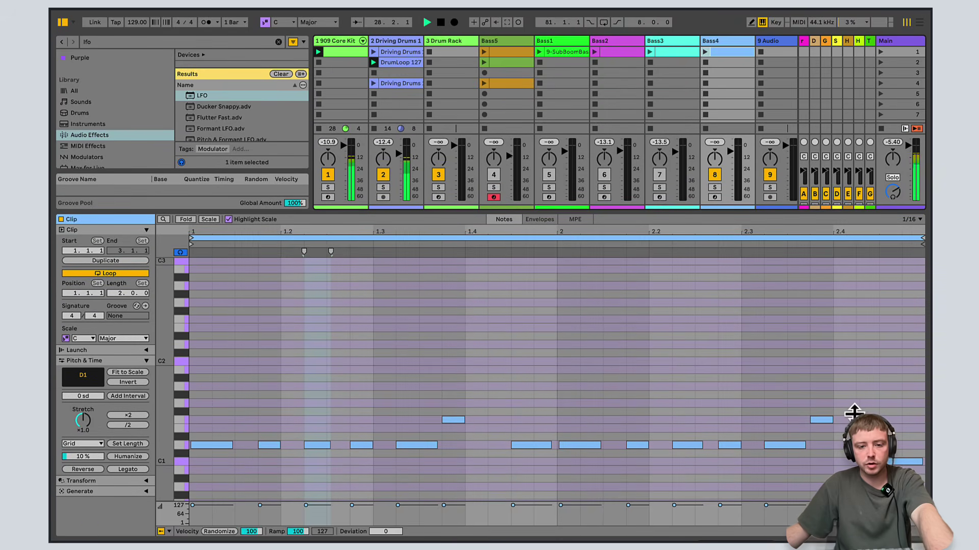
left_click(705, 52)
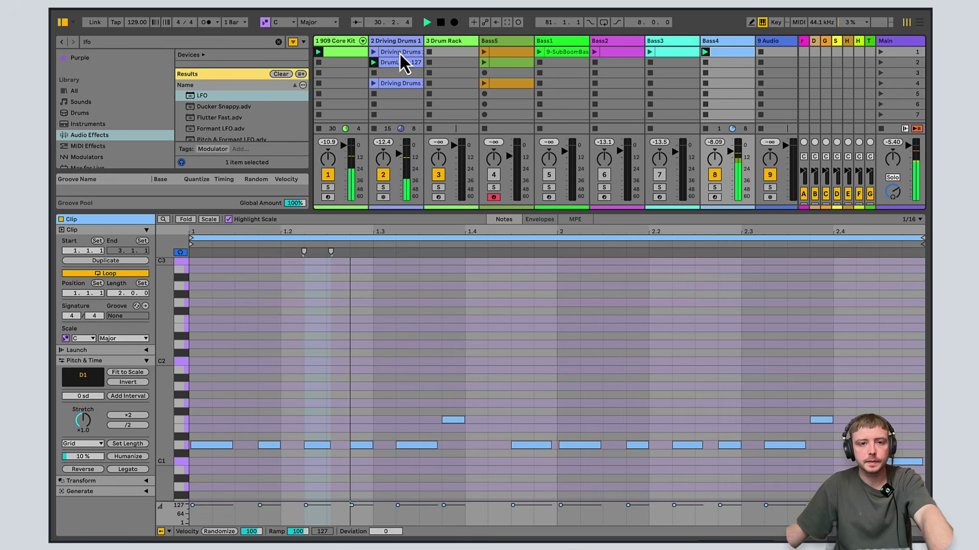
Switch the drums back to the Driving Drums clip in the first slot and restart playback.
left_click(401, 43)
left_click(384, 52)
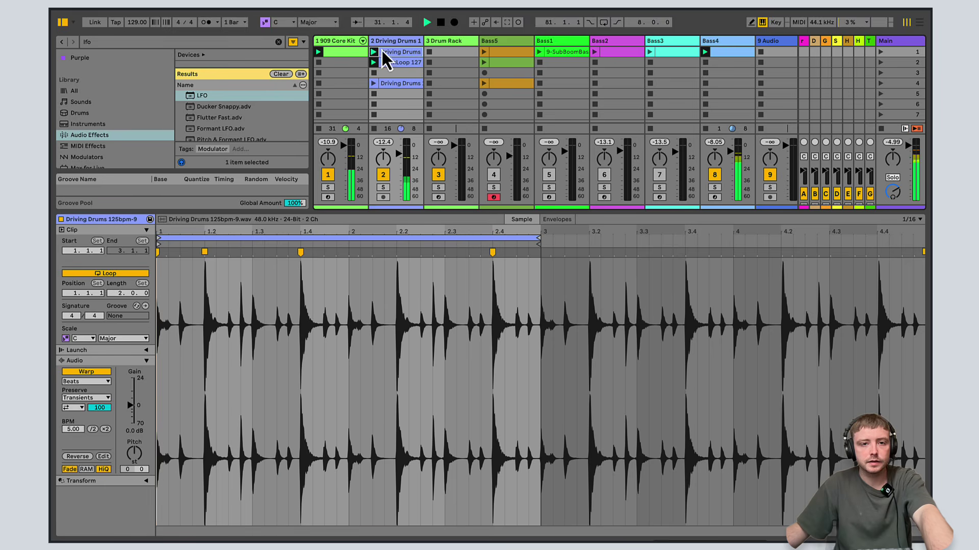
left_click(428, 22)
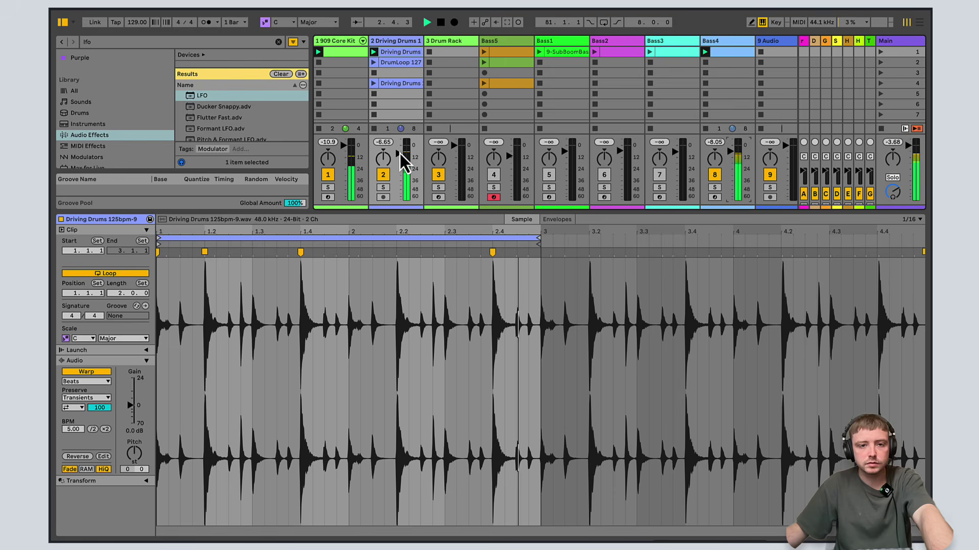
Lengthen the D1 note just before beat 2.3 of the Bass4 clip and view Bass4's SubBoomBass2 window.
left_click(730, 53)
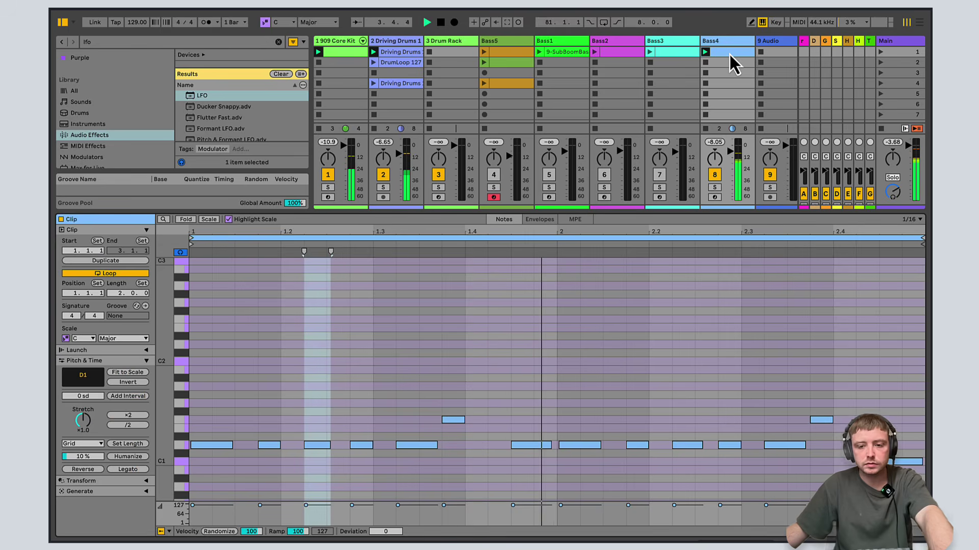
left_click_drag(741, 444, 747, 444)
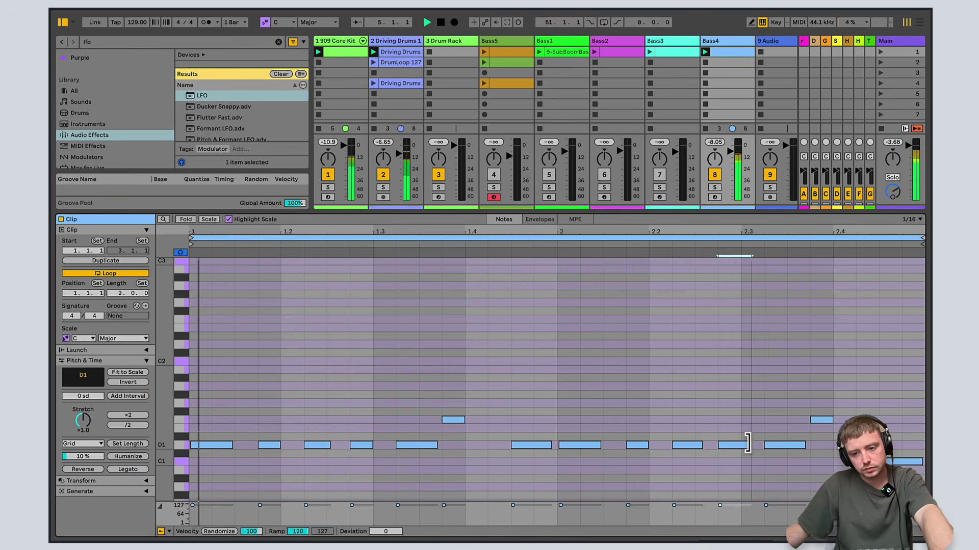
left_click(736, 40)
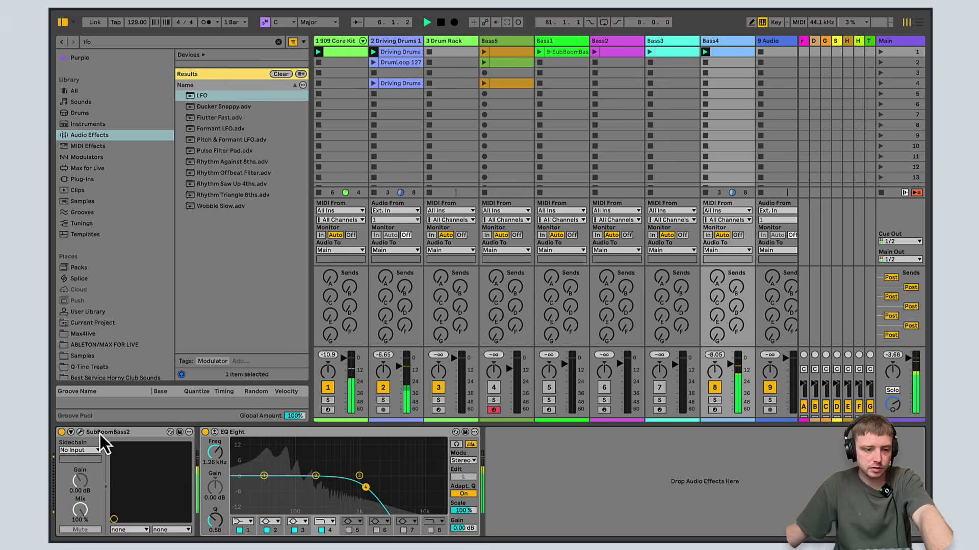
left_click(80, 431)
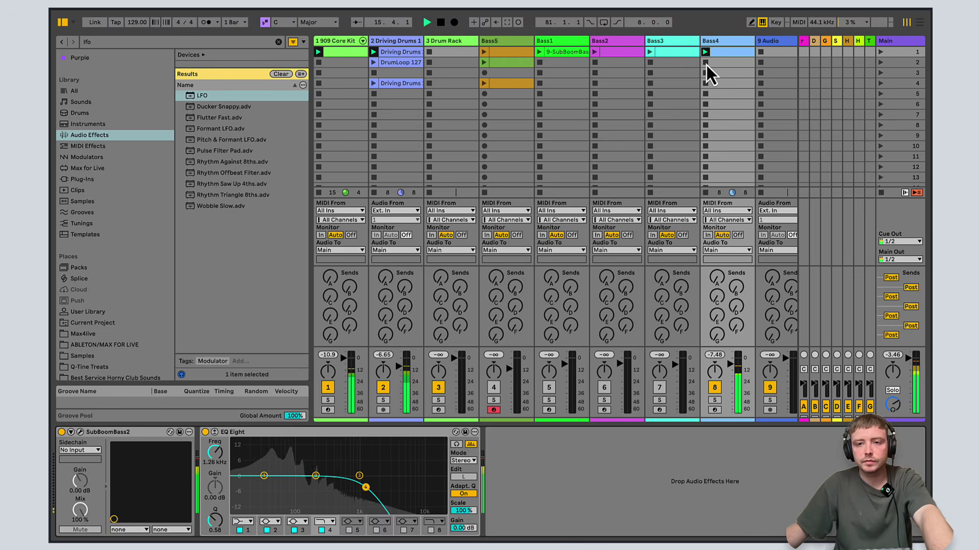
Review the note patterns of the Bass4, Bass3, Bass2 and Bass1 clips one after another.
double_click(719, 52)
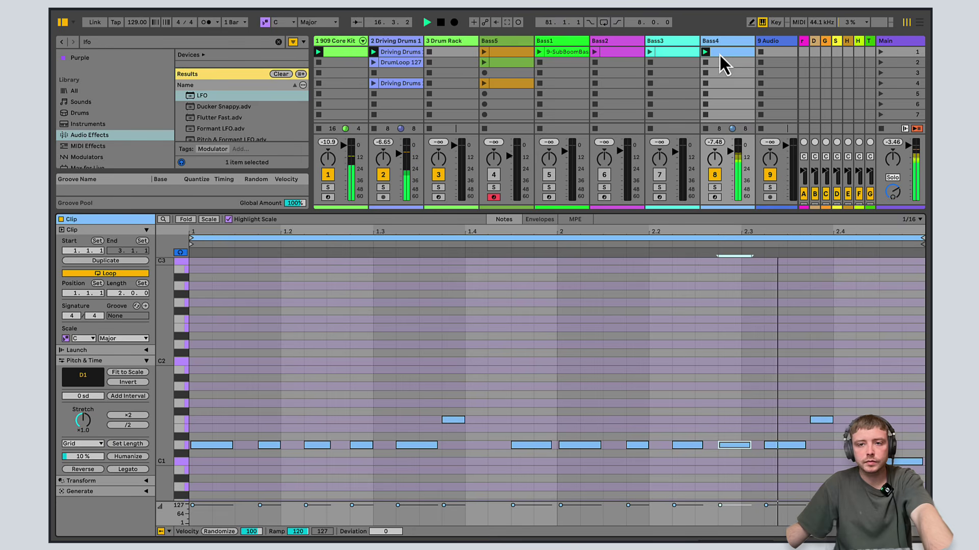
left_click(672, 51)
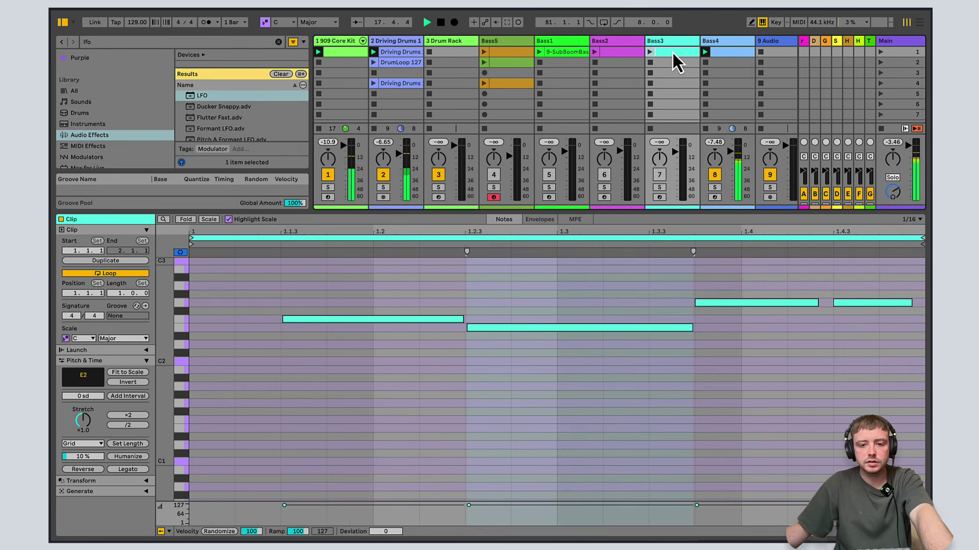
left_click(620, 53)
left_click(579, 53)
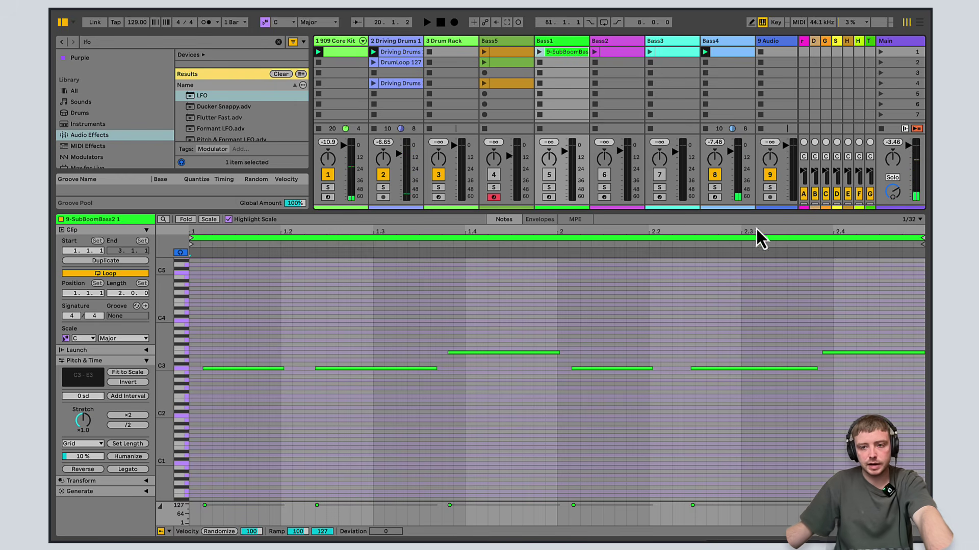
Stop the Bass4 clip and launch the DrumLoop 127 clip together with the second-slot clip on Bass5.
left_click_drag(759, 224, 751, 338)
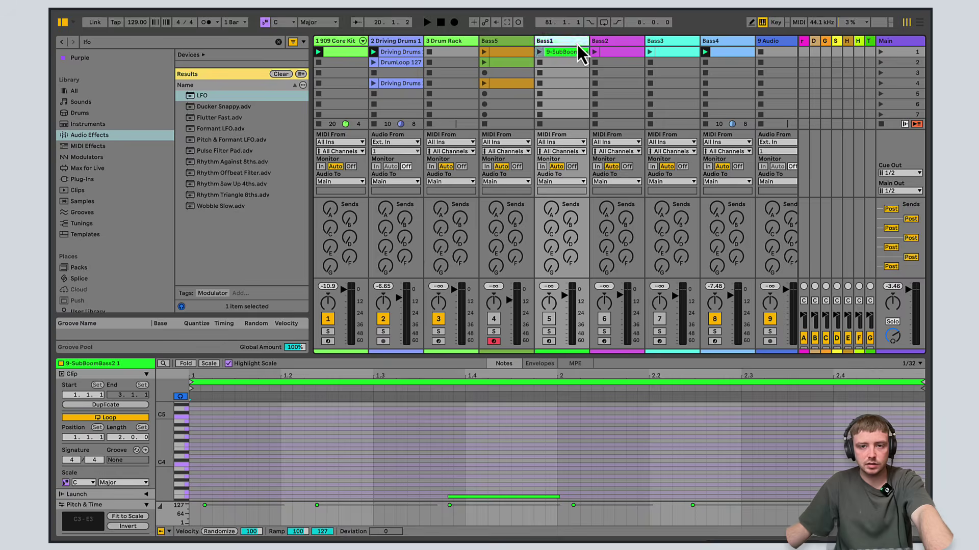
left_click(561, 62)
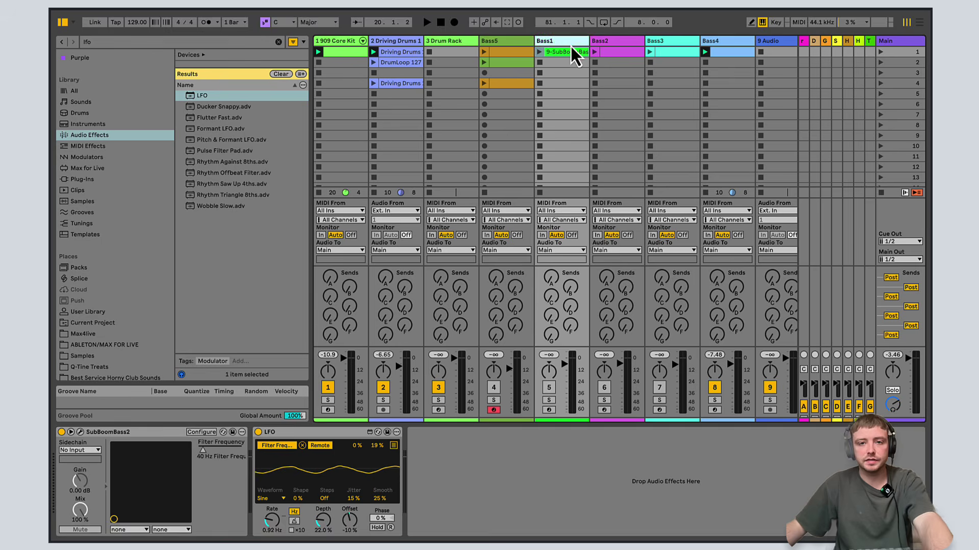
left_click(705, 76)
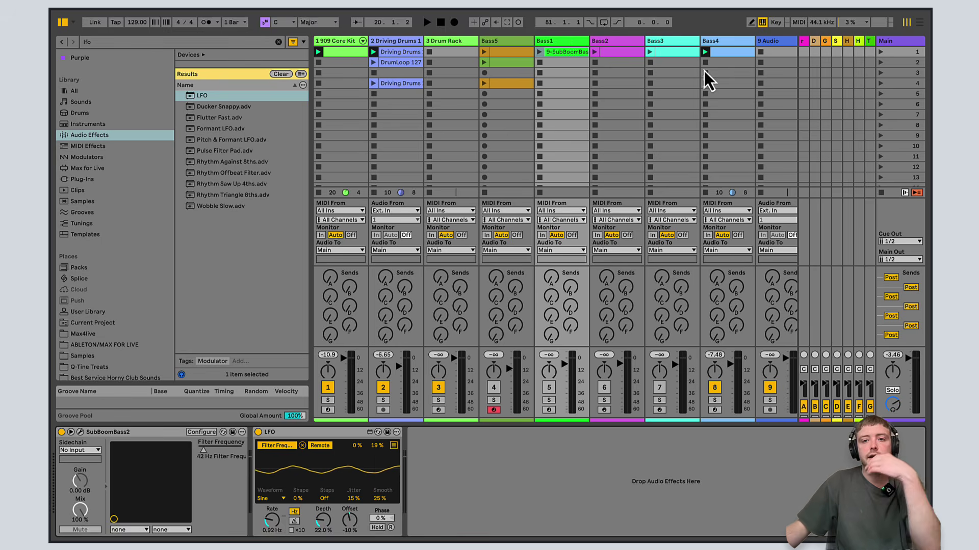
left_click(374, 62)
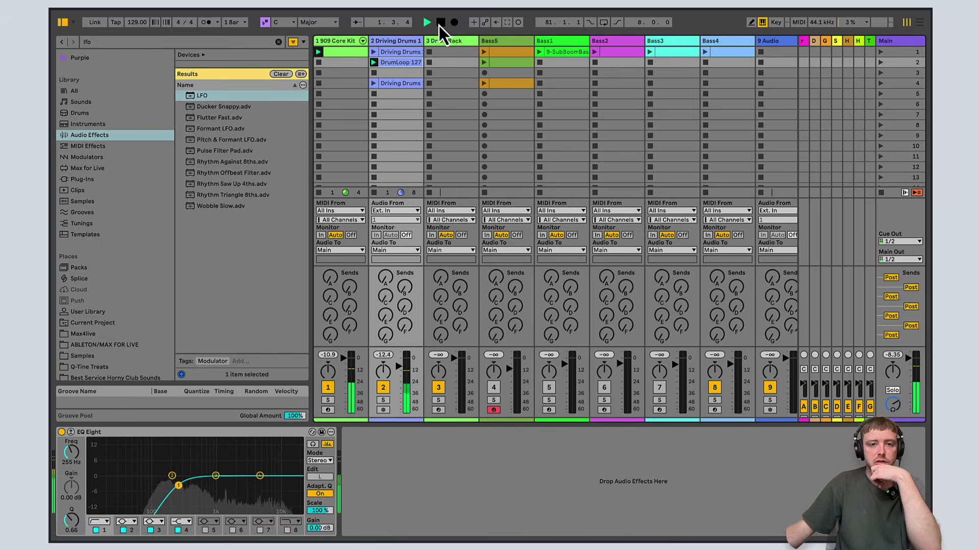
left_click(485, 63)
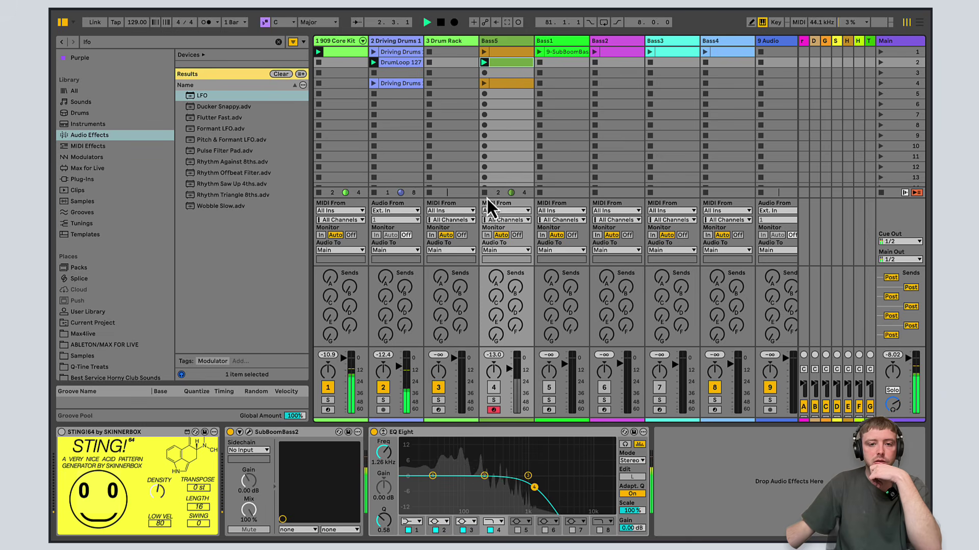
Activate the Bass5 track and delete the STING!64 device from its device chain.
left_click(493, 387)
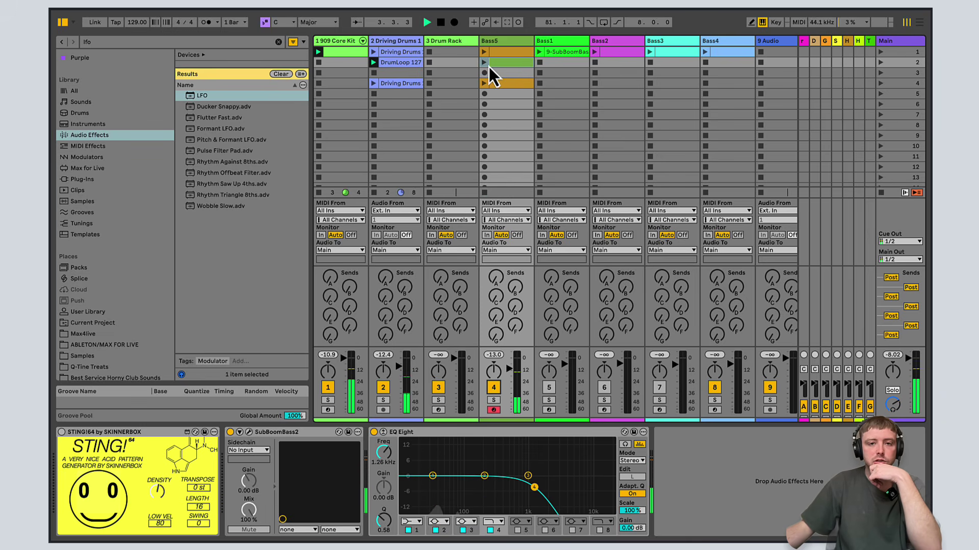
right_click(171, 441)
left_click(207, 345)
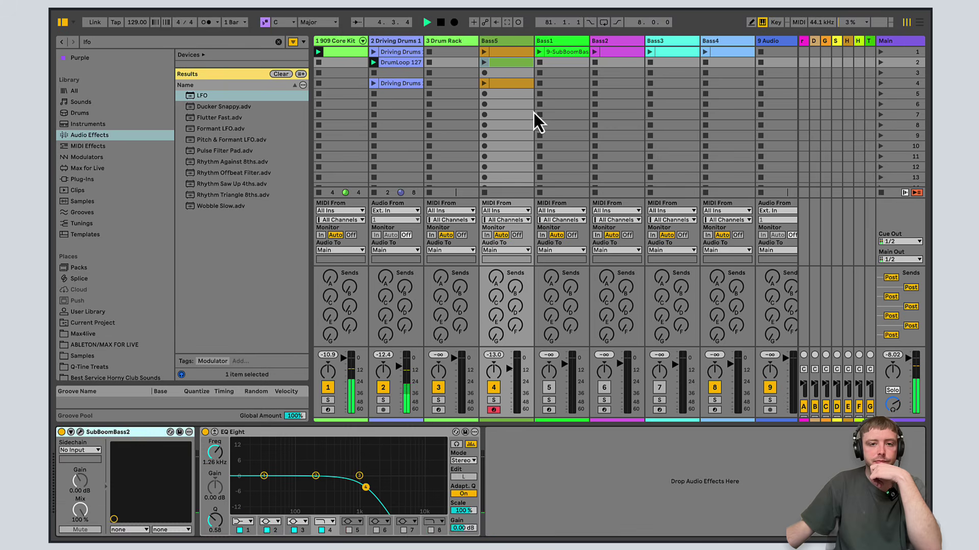
Launch the second-slot Bass5 clip again and restart playback from the beginning.
left_click(484, 63)
left_click(441, 23)
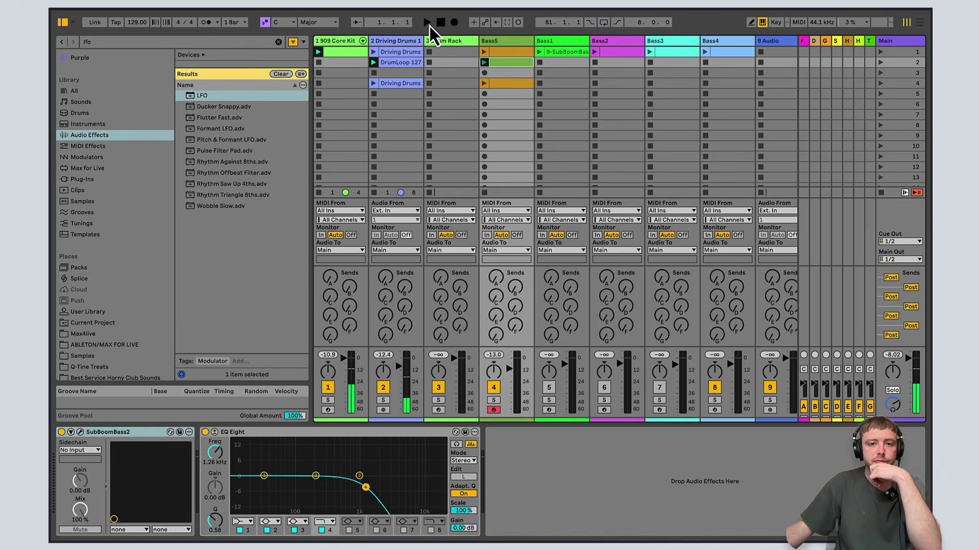
left_click(426, 22)
Examine the second-slot Bass5 clip's notes in an enlarged piano roll and play it over the drum loop.
double_click(506, 64)
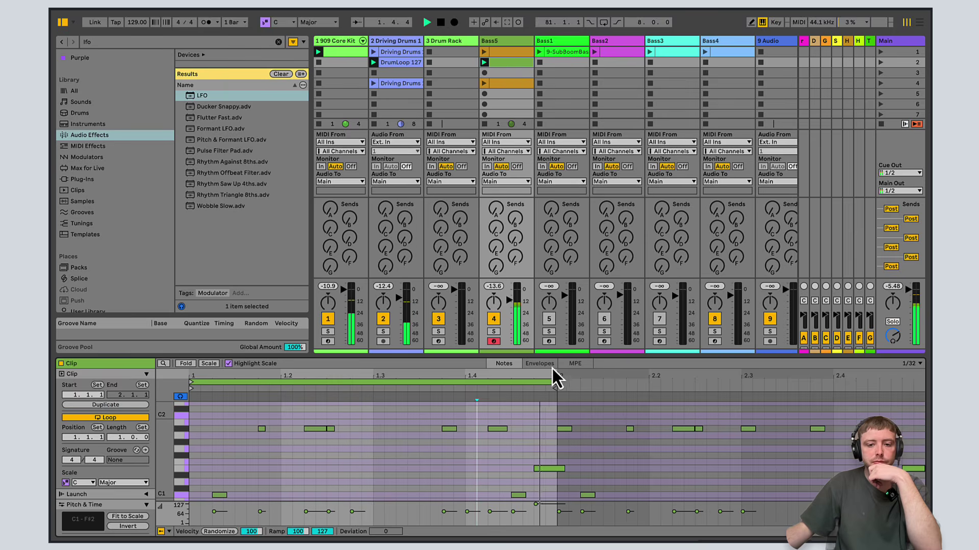
left_click_drag(557, 357, 563, 220)
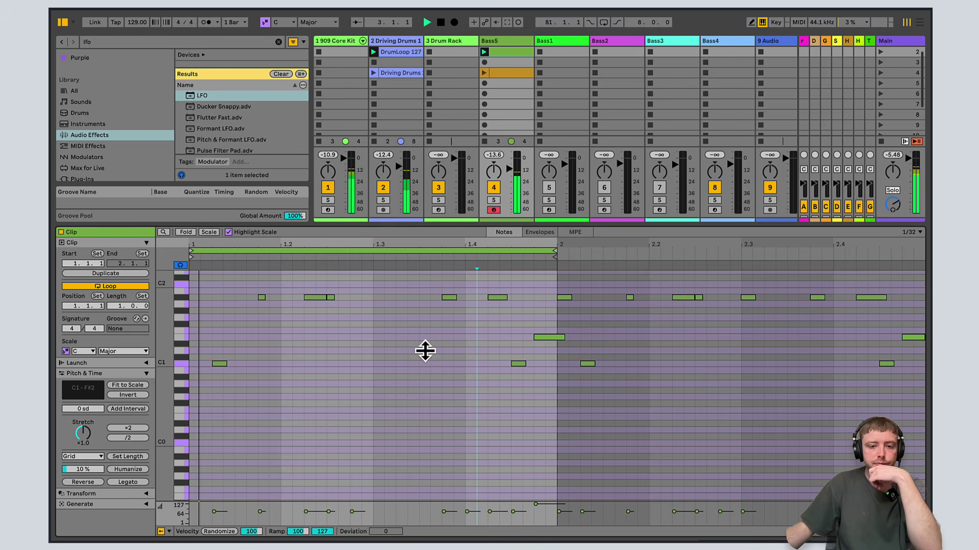
left_click(441, 23)
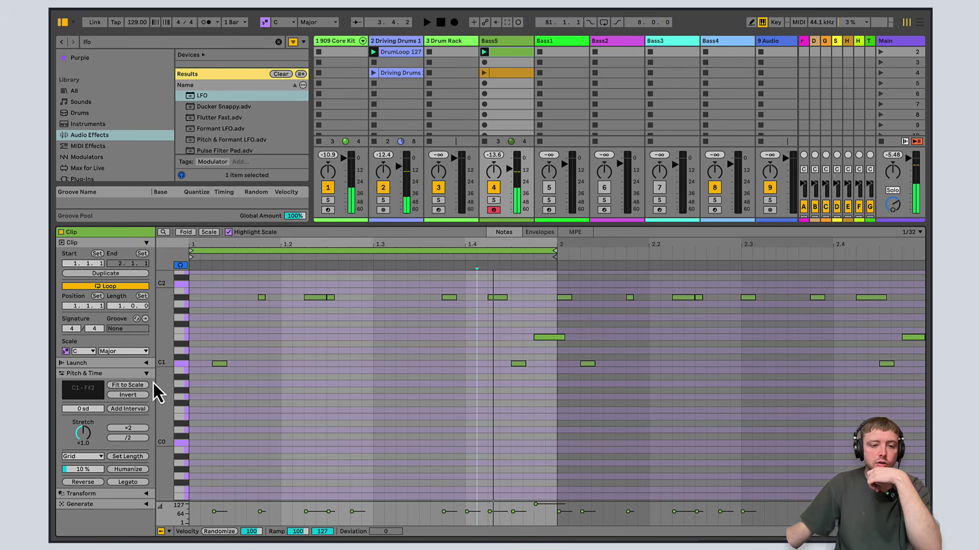
scroll(170, 366, "up", 5)
scroll(170, 368, "up", 3)
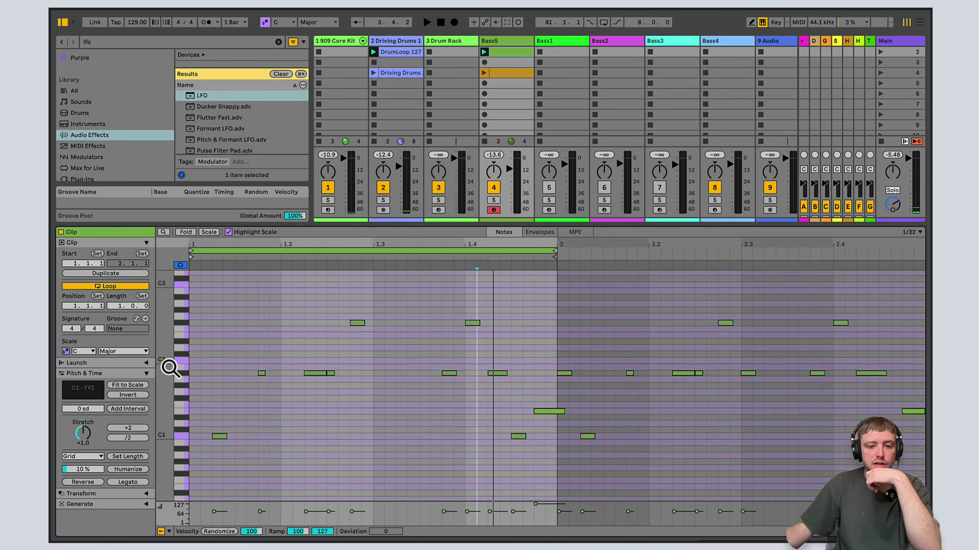
scroll(170, 368, "down", 1)
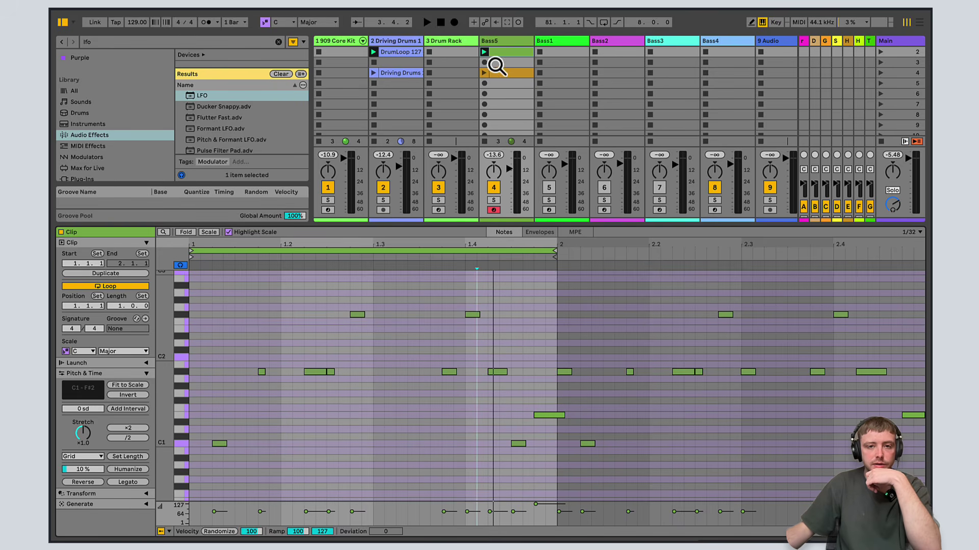
key("space")
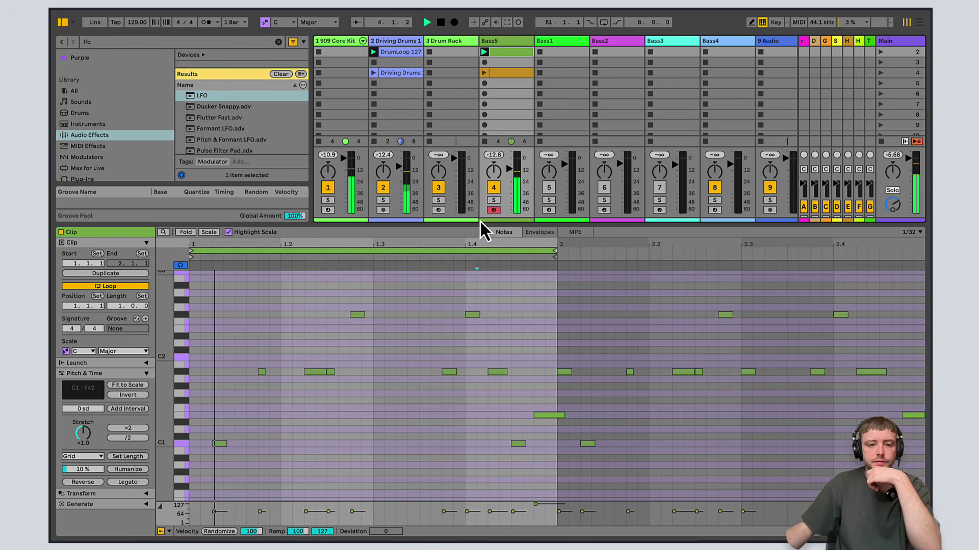
left_click_drag(484, 227, 477, 272)
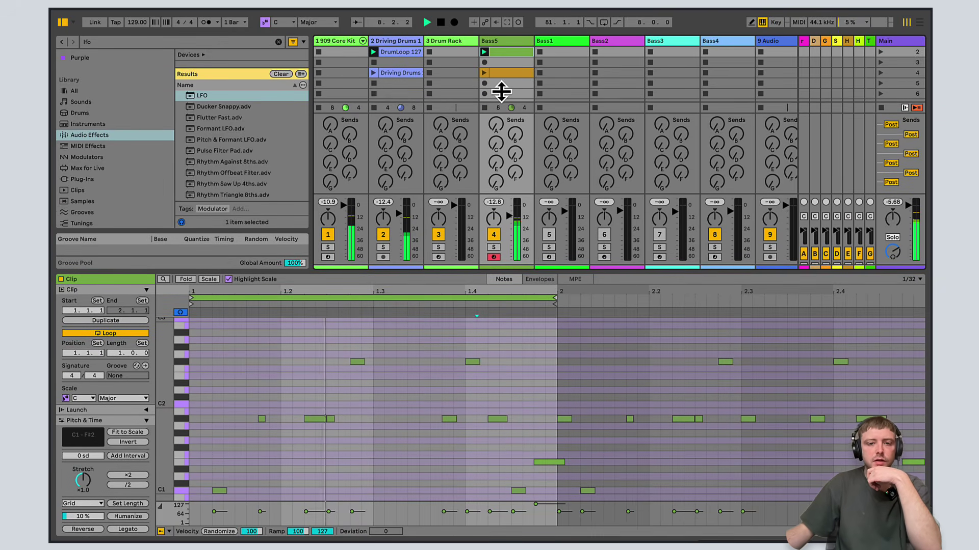
left_click_drag(470, 270, 479, 206)
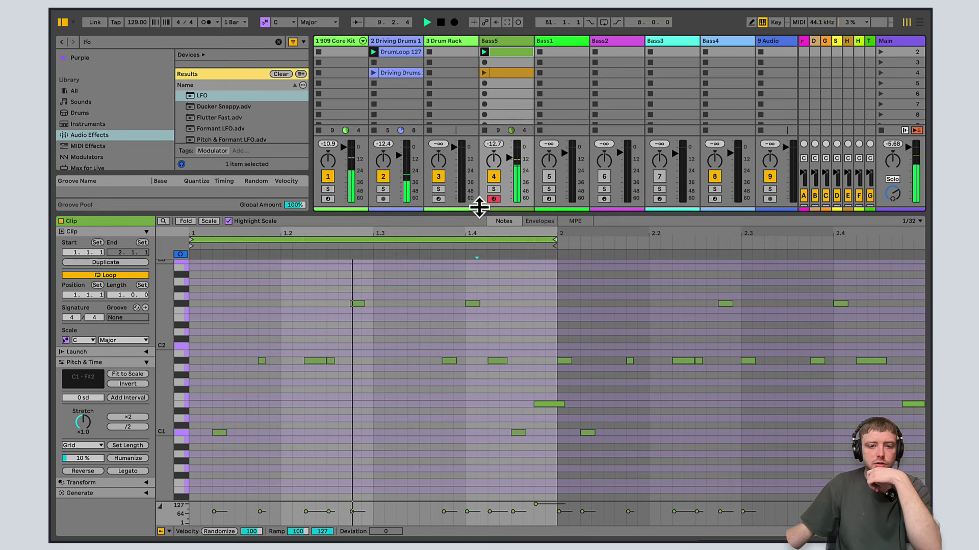
Compare the notes of the first-slot Bass5 clip and the Bass1 to Bass4 clips with the second-slot Bass5 clip.
scroll(508, 114, "up", 1)
left_click(507, 52)
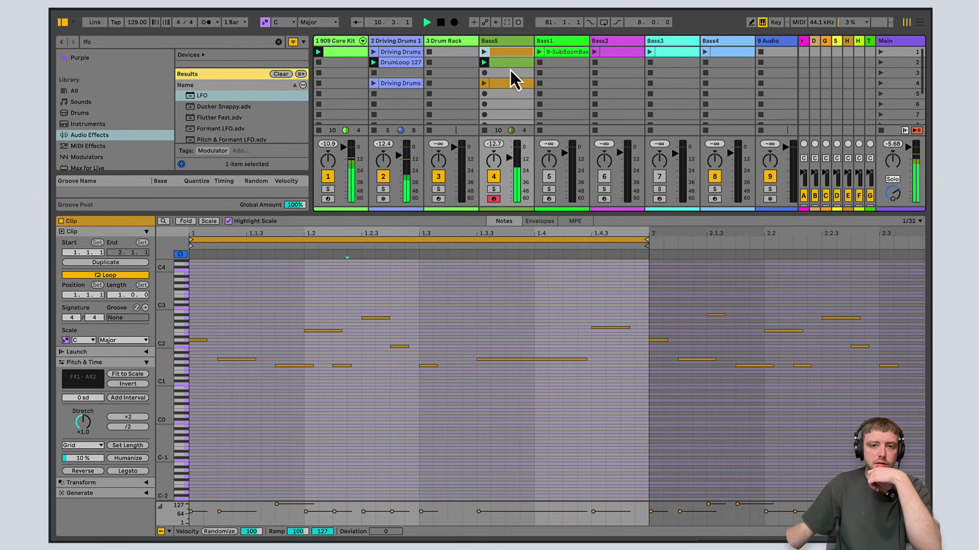
left_click(579, 52)
left_click(635, 53)
left_click(719, 53)
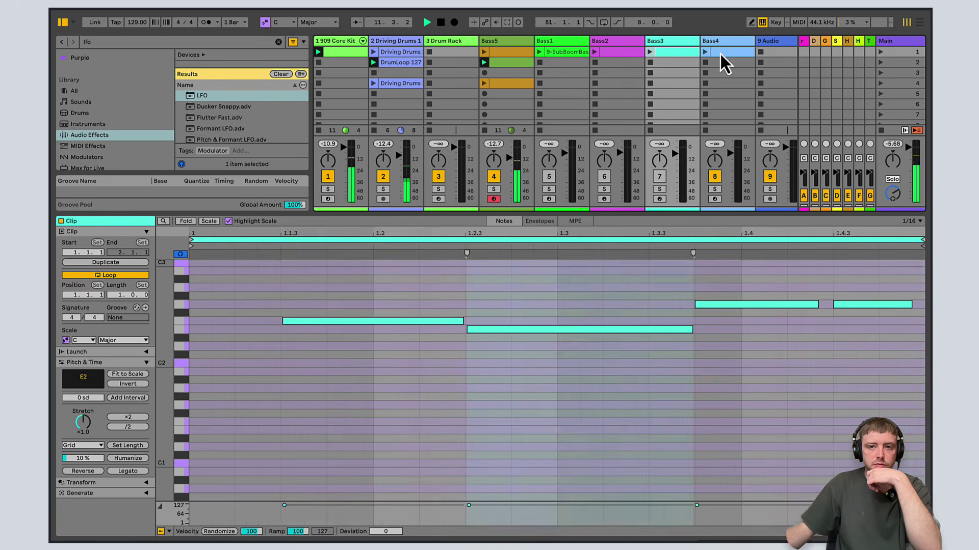
left_click(673, 52)
left_click(510, 62)
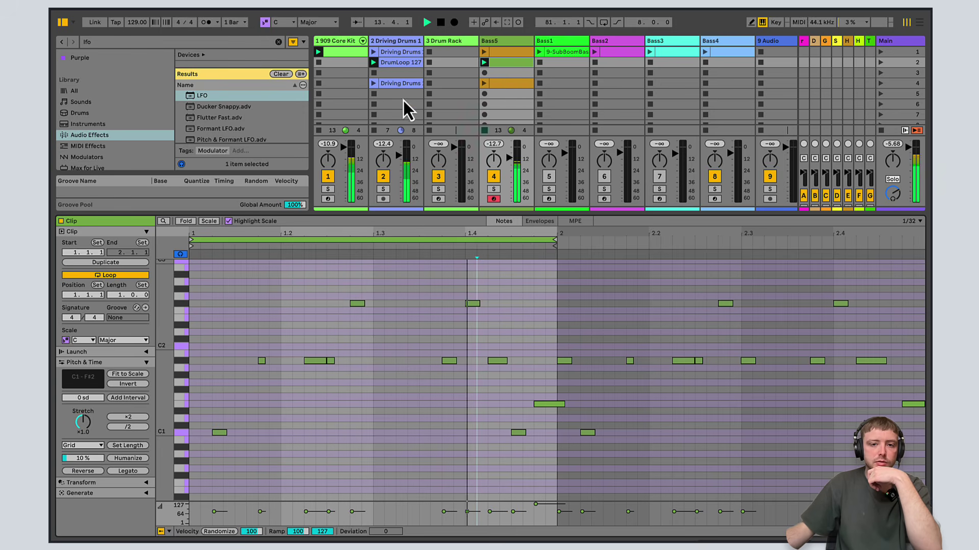
Play the fourth-slot Driving Drums clip from the start and set the drum track's EQ Eight low-cut frequency to 267 Hz.
left_click(377, 84)
left_click(442, 23)
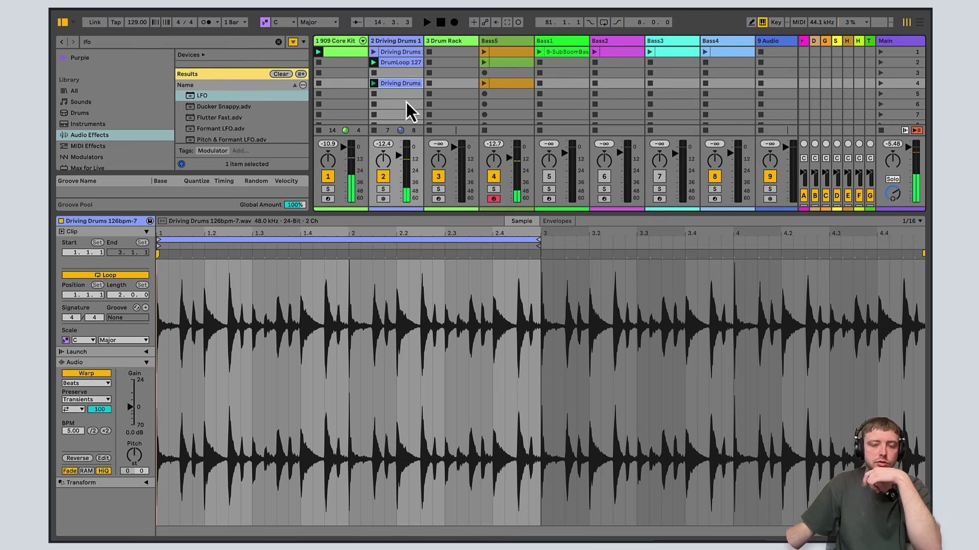
left_click(428, 22)
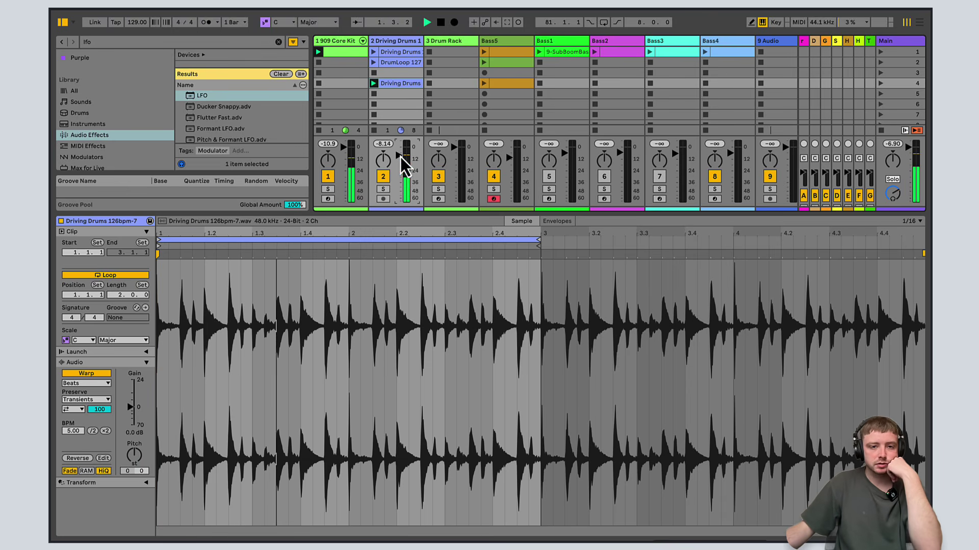
left_click(401, 40)
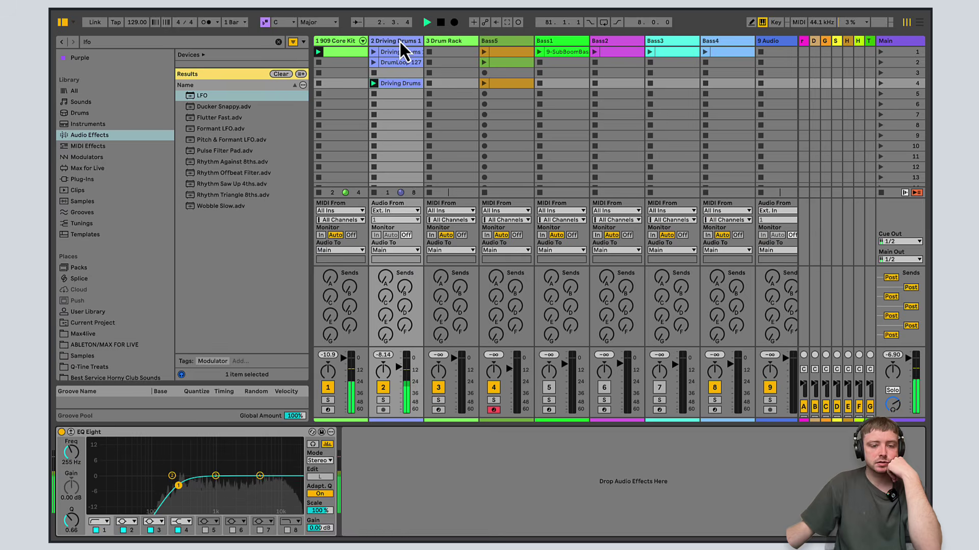
left_click_drag(178, 487, 179, 485)
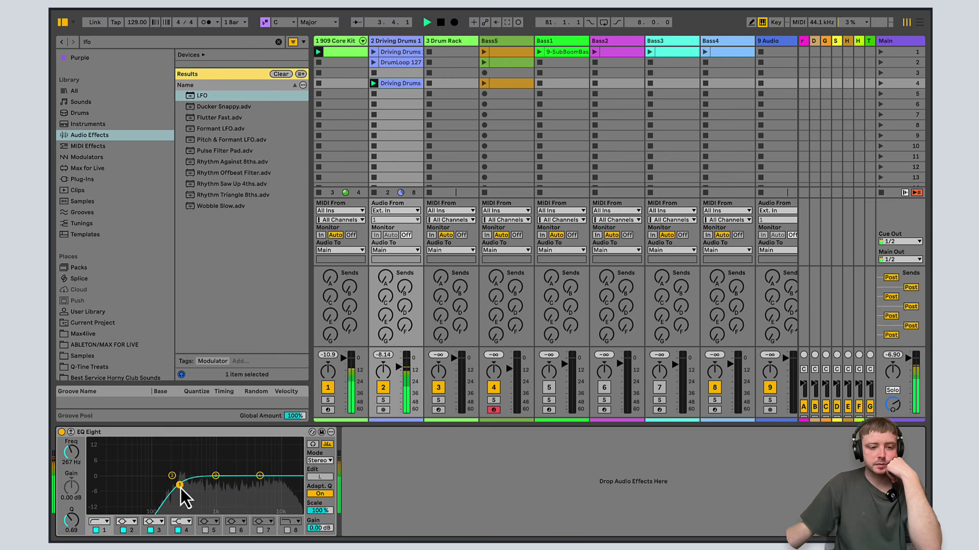
Launch the fourth-slot Bass5 clip and lower the track's EQ Eight high-cut frequency to about 1.04 kHz.
left_click(500, 84)
left_click(483, 85)
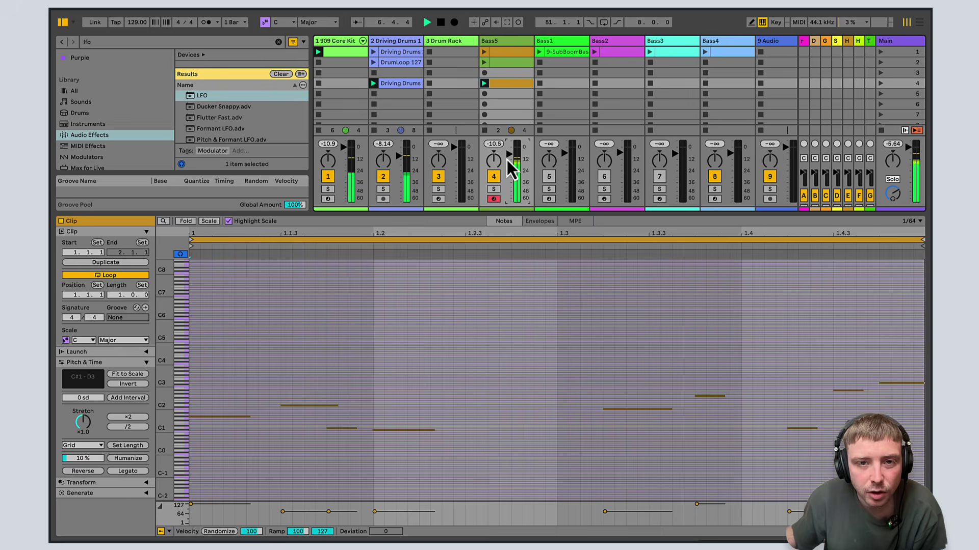
left_click(522, 39)
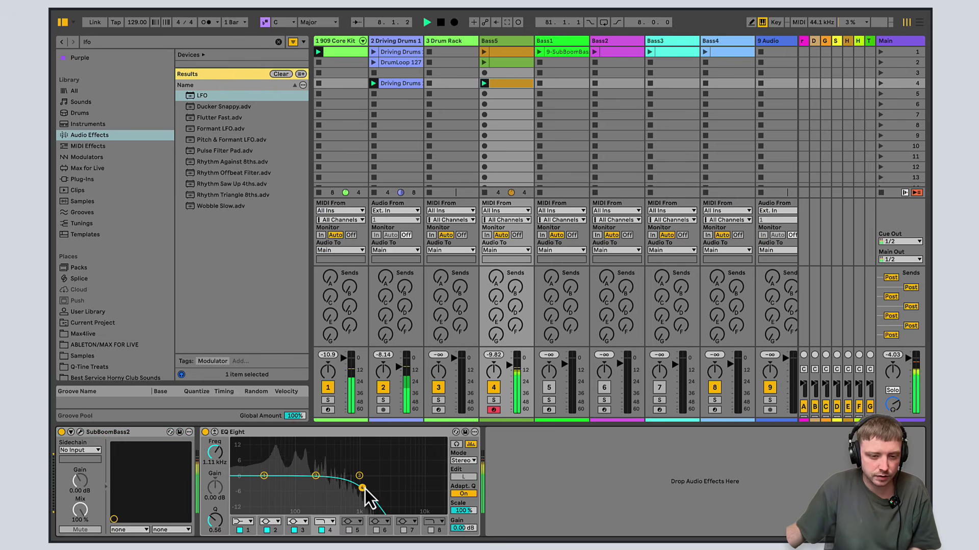
Inspect the oscillator and filter settings in Bass5's SubBoomBass2 window, and close it.
left_click(80, 433)
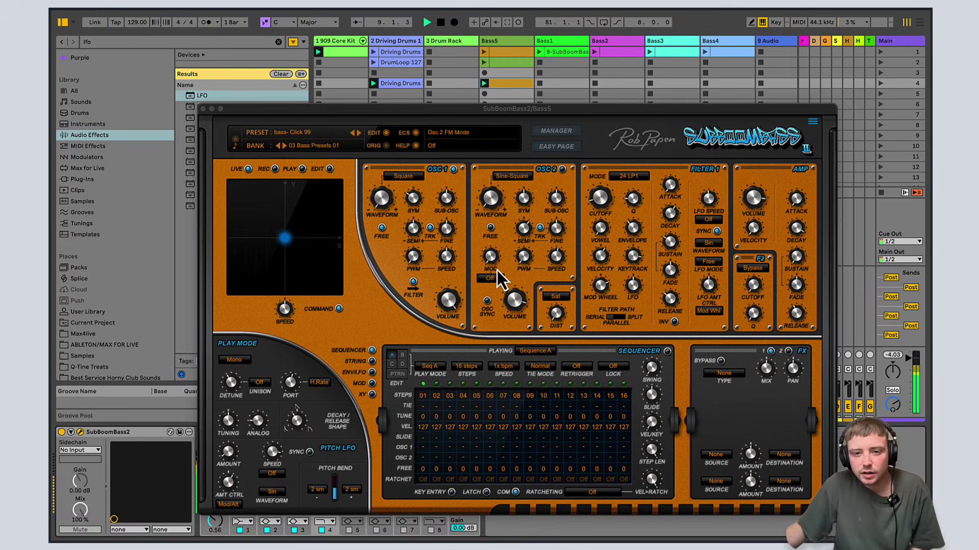
left_click(604, 203)
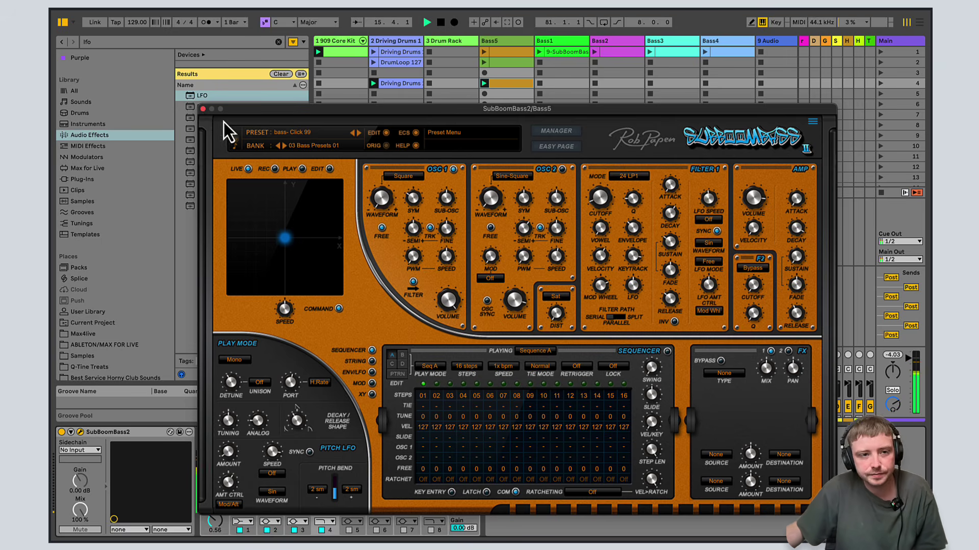
left_click(203, 109)
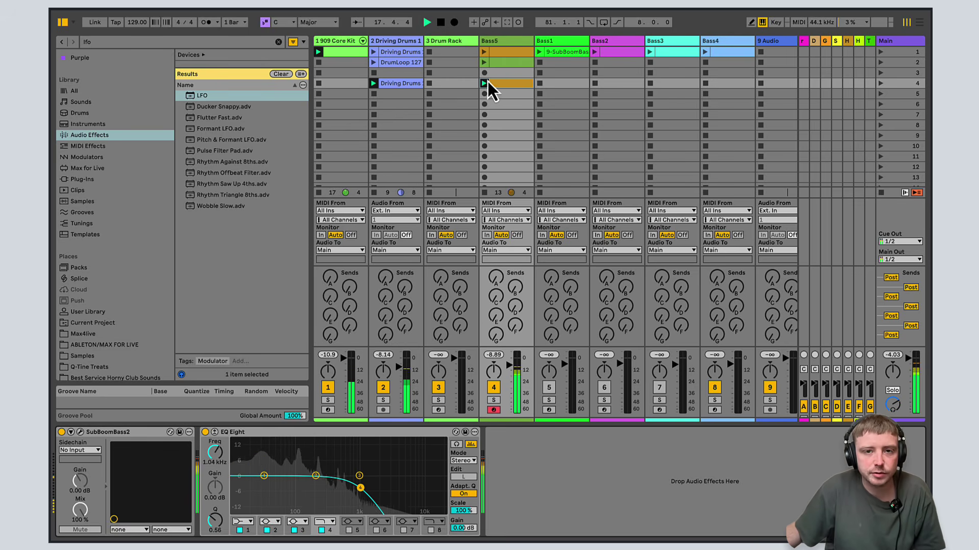
Examine the note pattern of the fourth-slot Bass5 clip in an enlarged piano roll, and restore the mixer view.
double_click(512, 84)
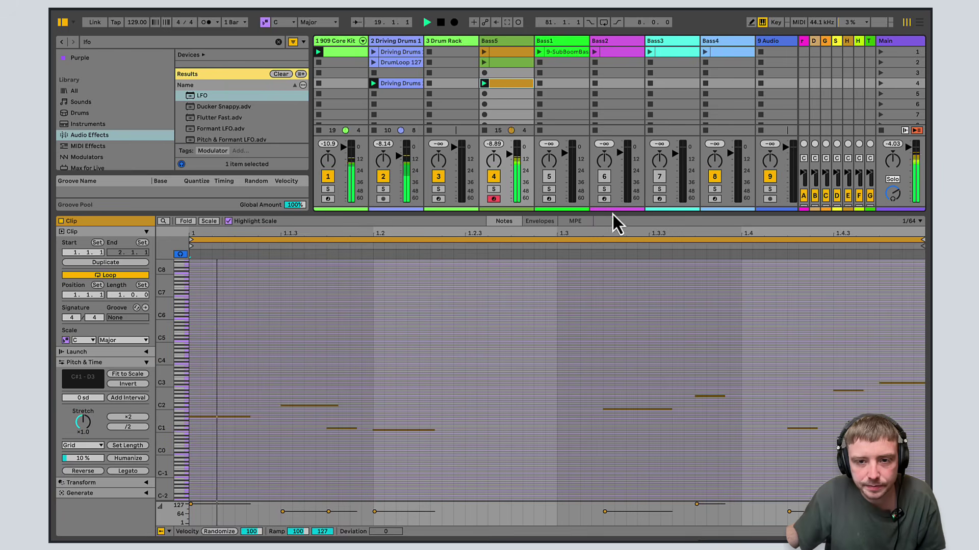
left_click_drag(613, 215, 607, 130)
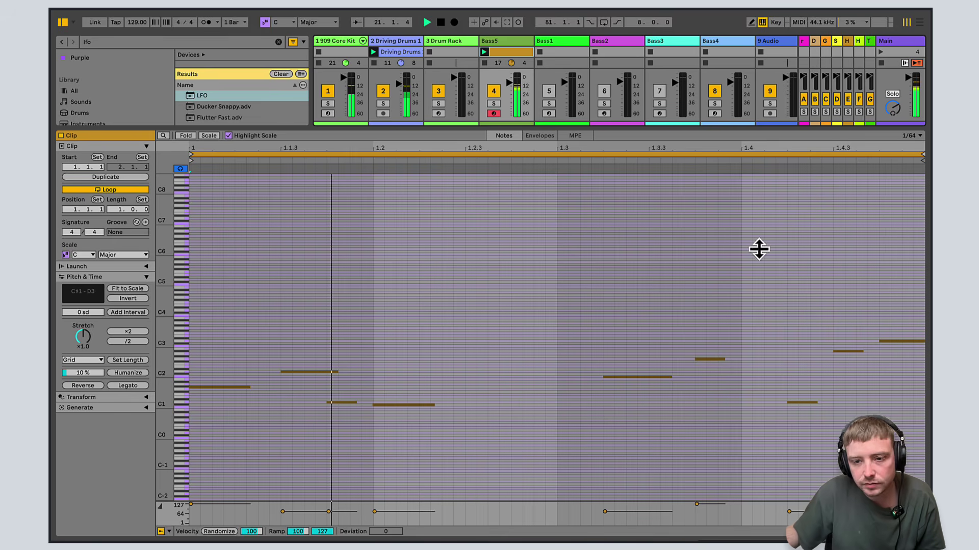
scroll(169, 350, "up", 5)
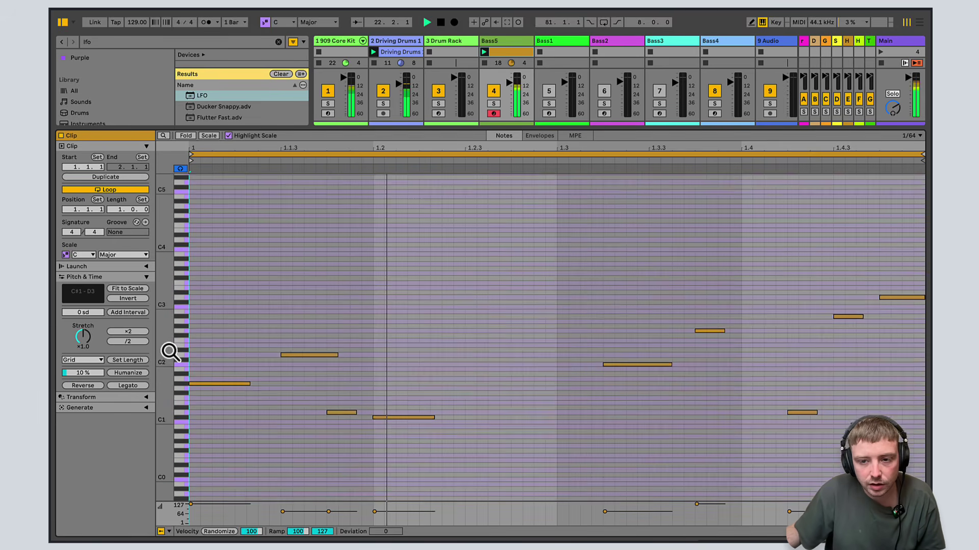
scroll(169, 351, "up", 1)
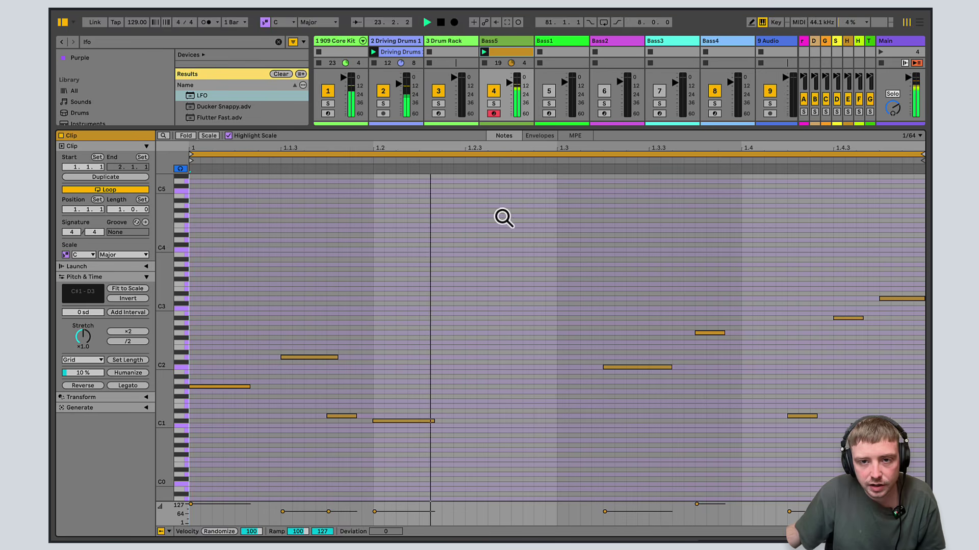
left_click_drag(638, 130, 630, 336)
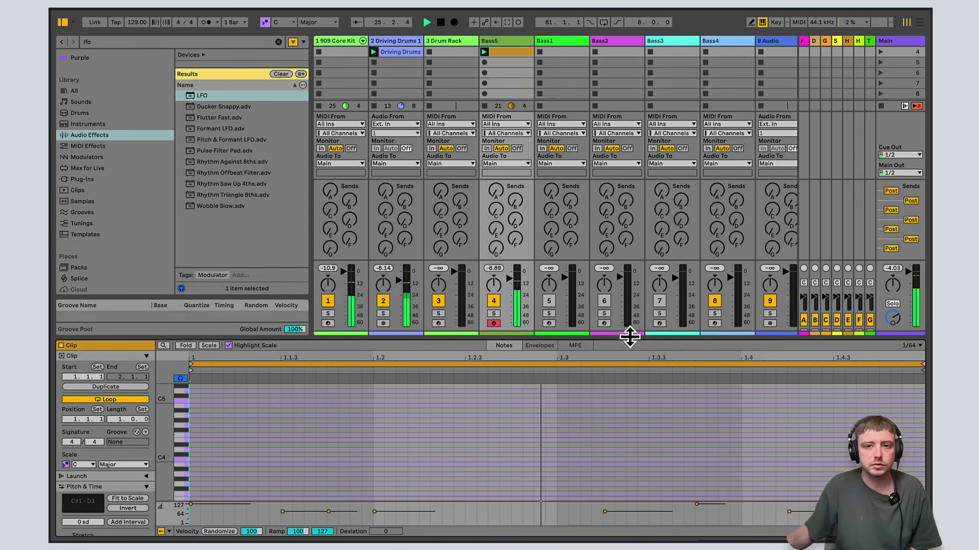
scroll(561, 94, "up", 3)
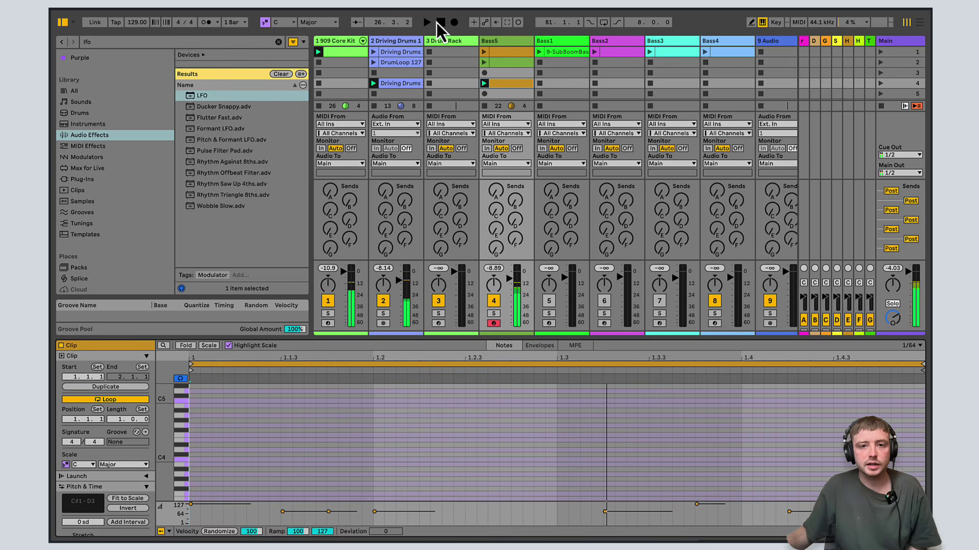